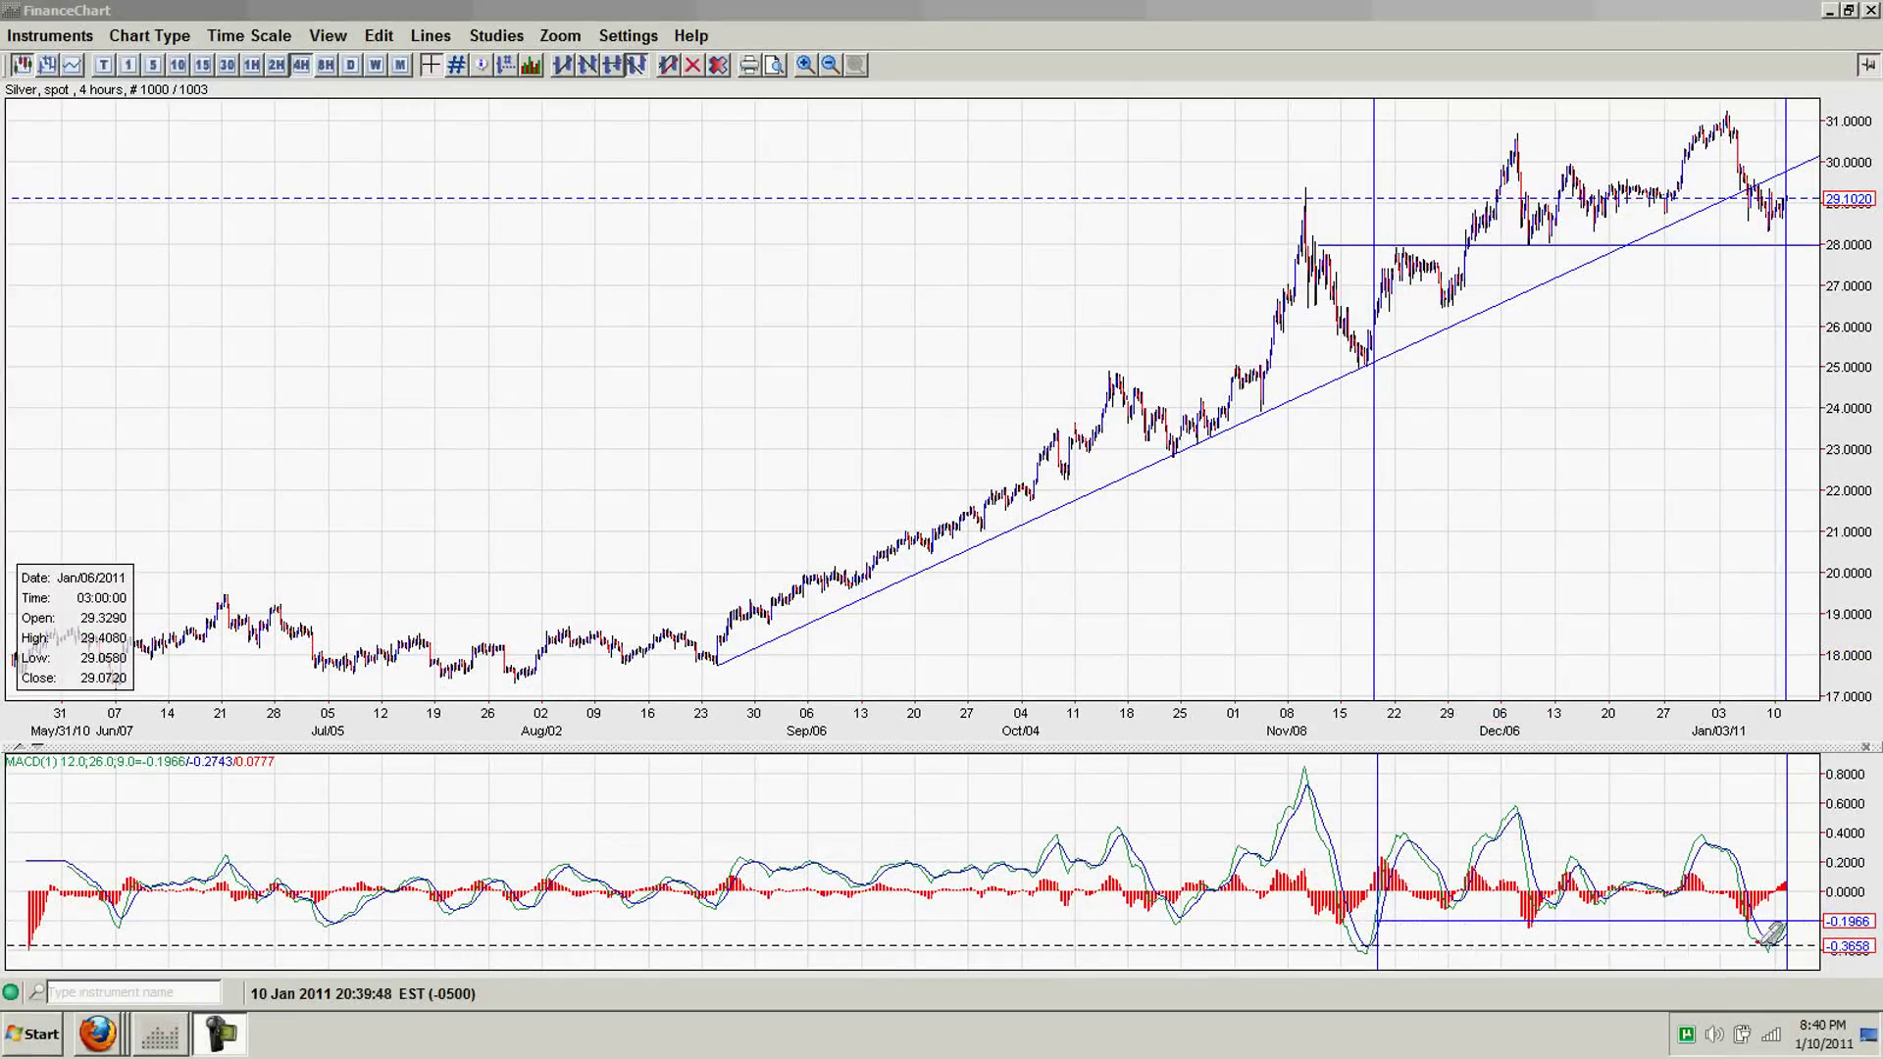
{"action": "left_click", "coordinate": [1805, 904]}
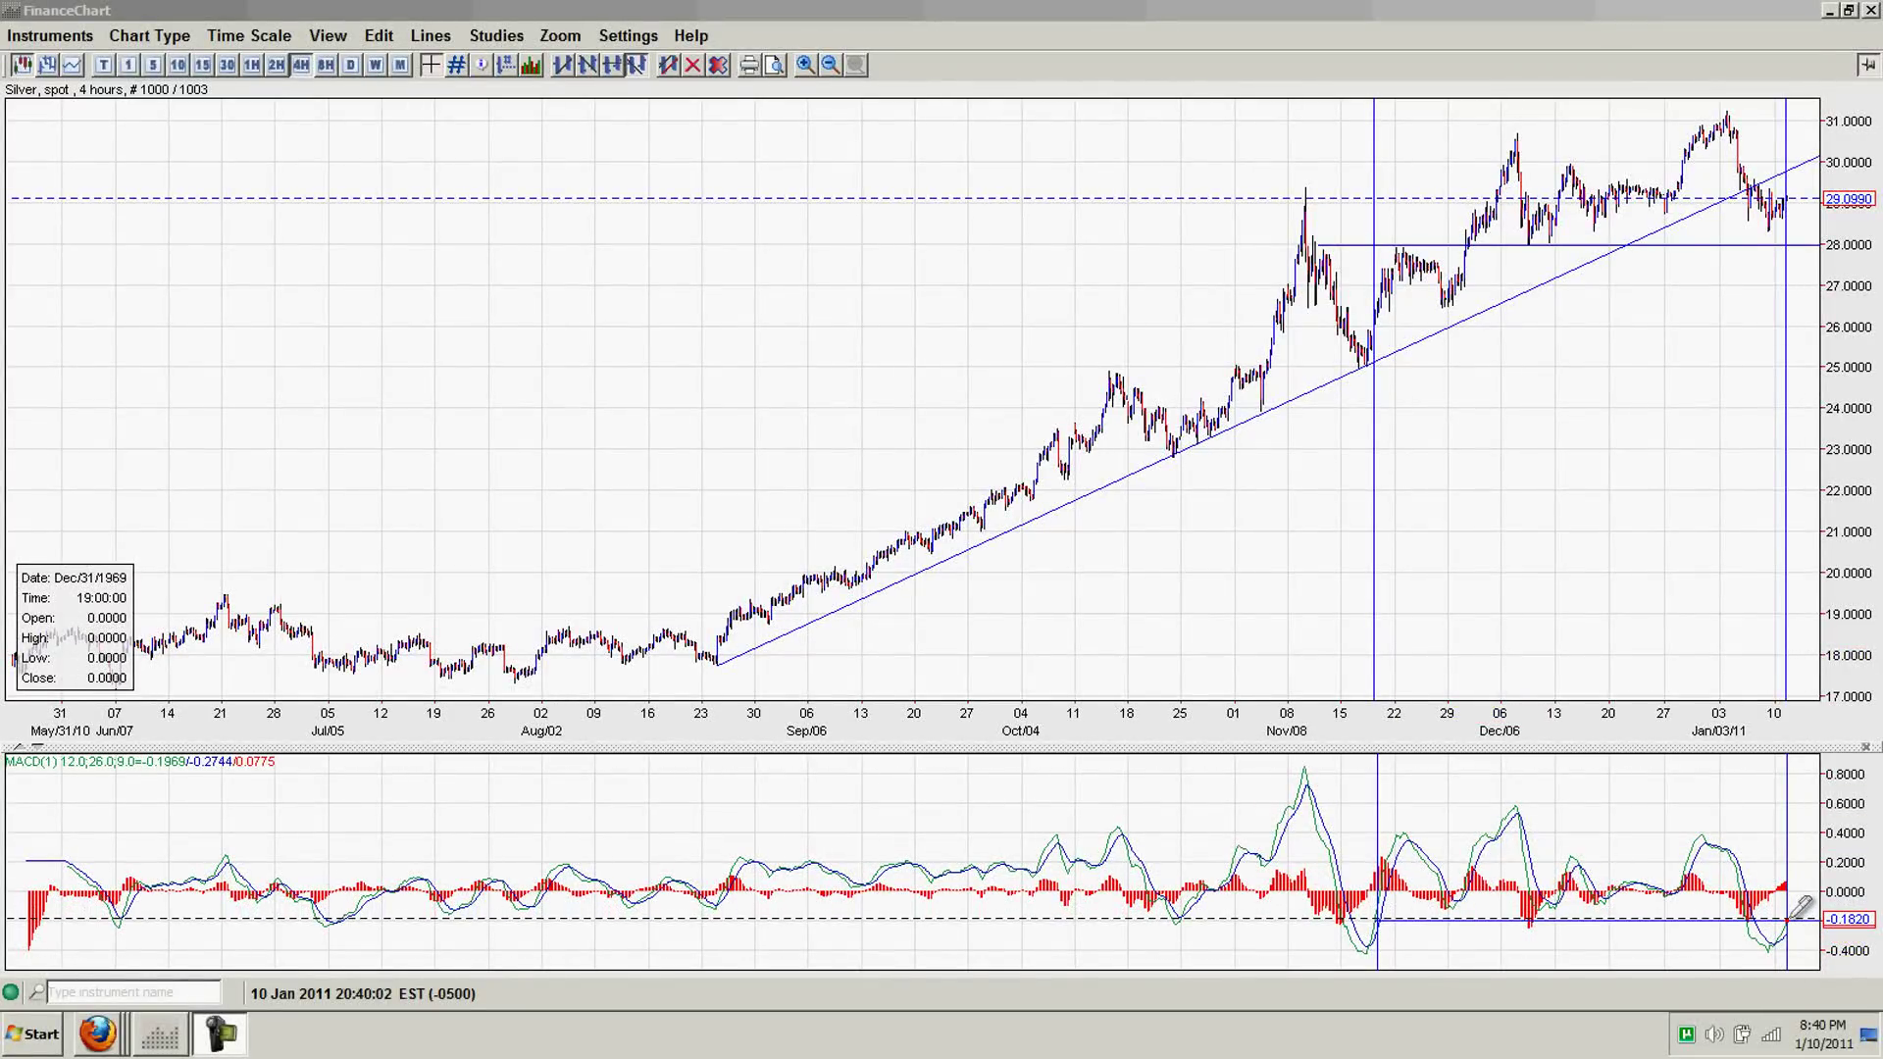
{"action": "left_click_drag", "start_coordinate": [1805, 905], "coordinate": [1389, 921]}
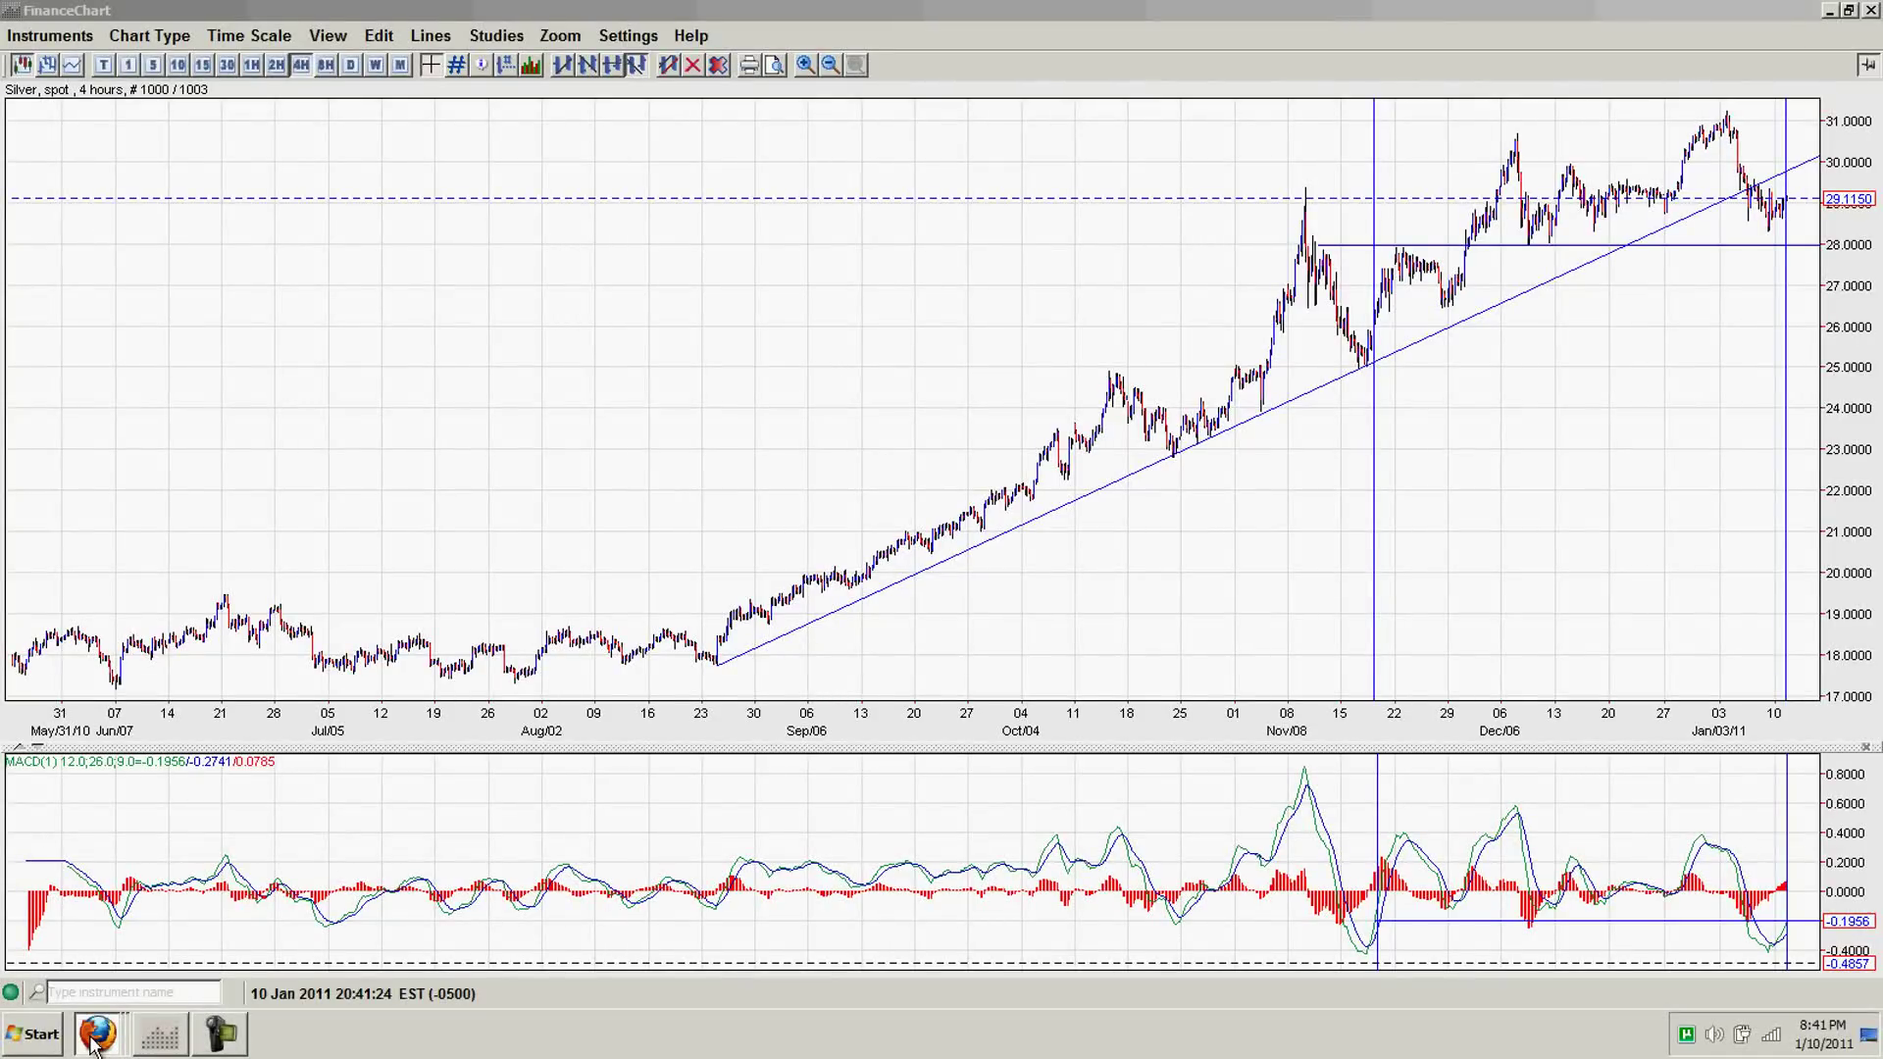
Bring up the Zero Hedge article on Newt Gingrich's state bankruptcy bill
{"action": "left_click", "coordinate": [99, 1034]}
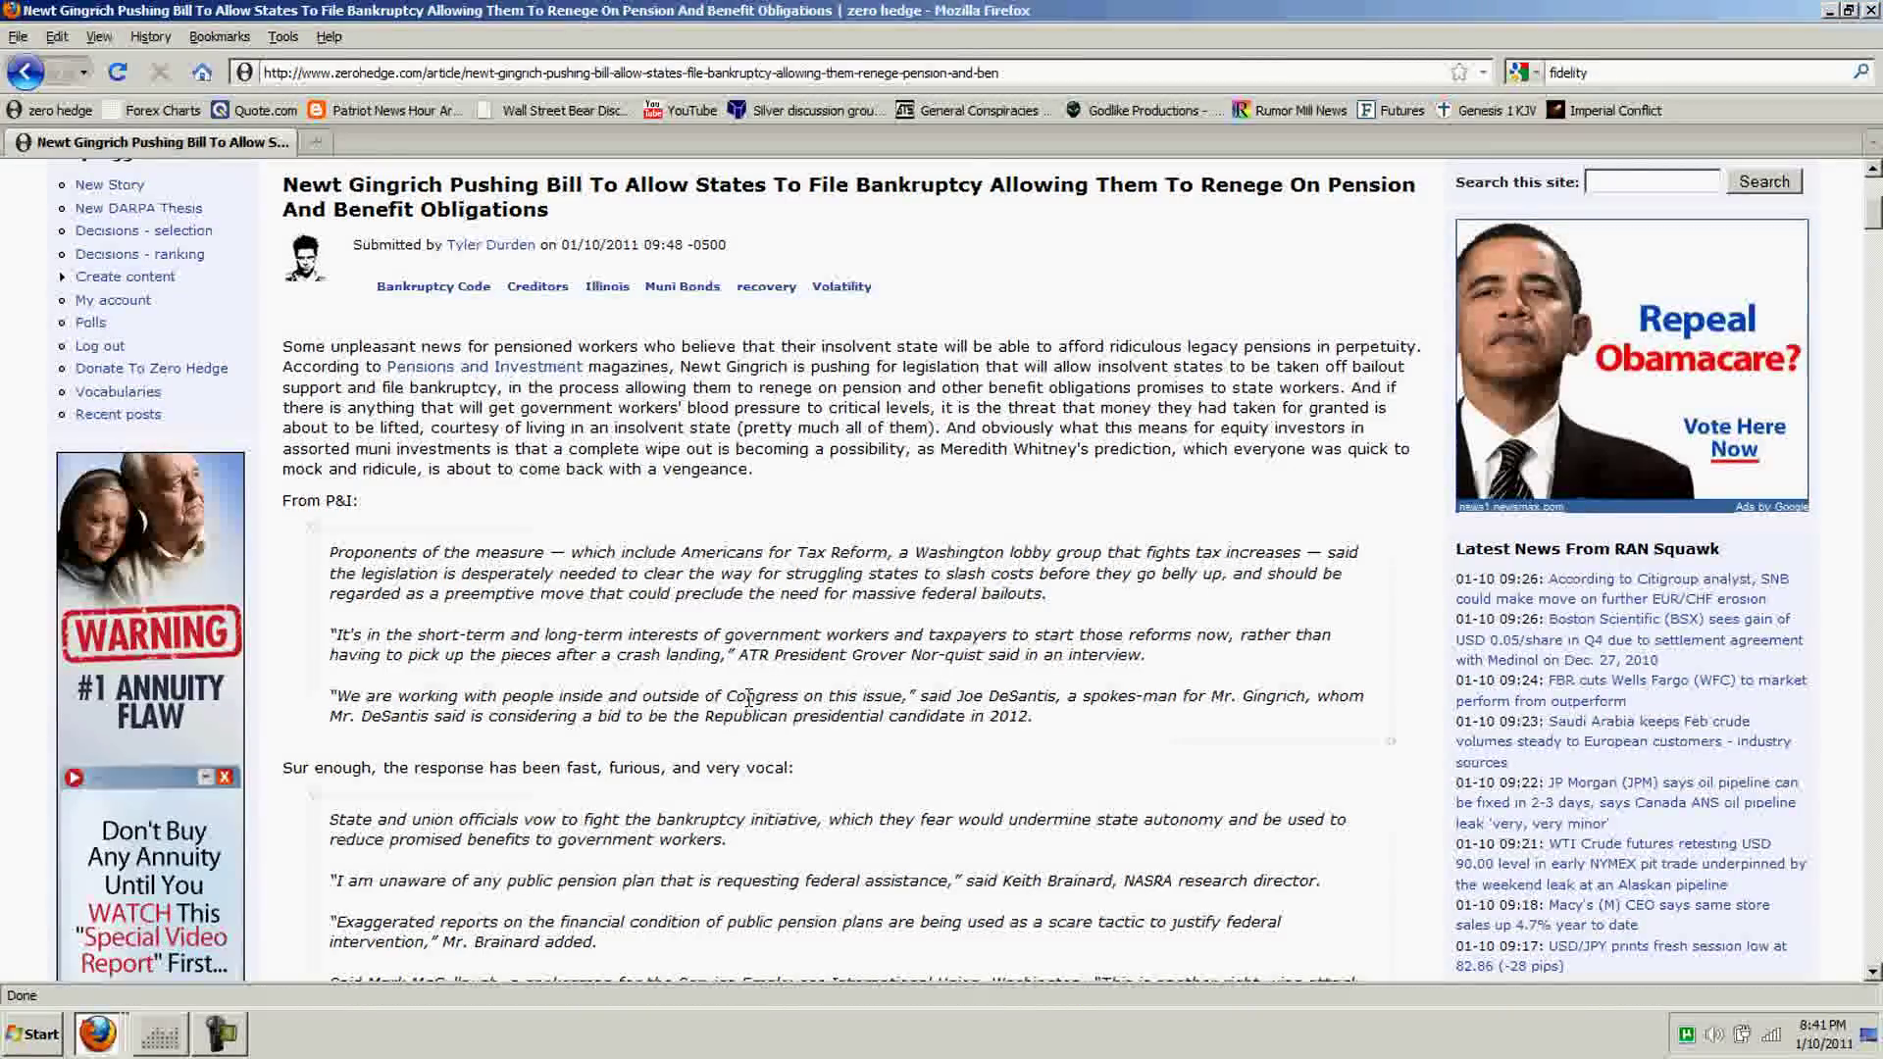
{"action": "scroll", "coordinate": [748, 700], "scroll_direction": "up", "scroll_amount": 4}
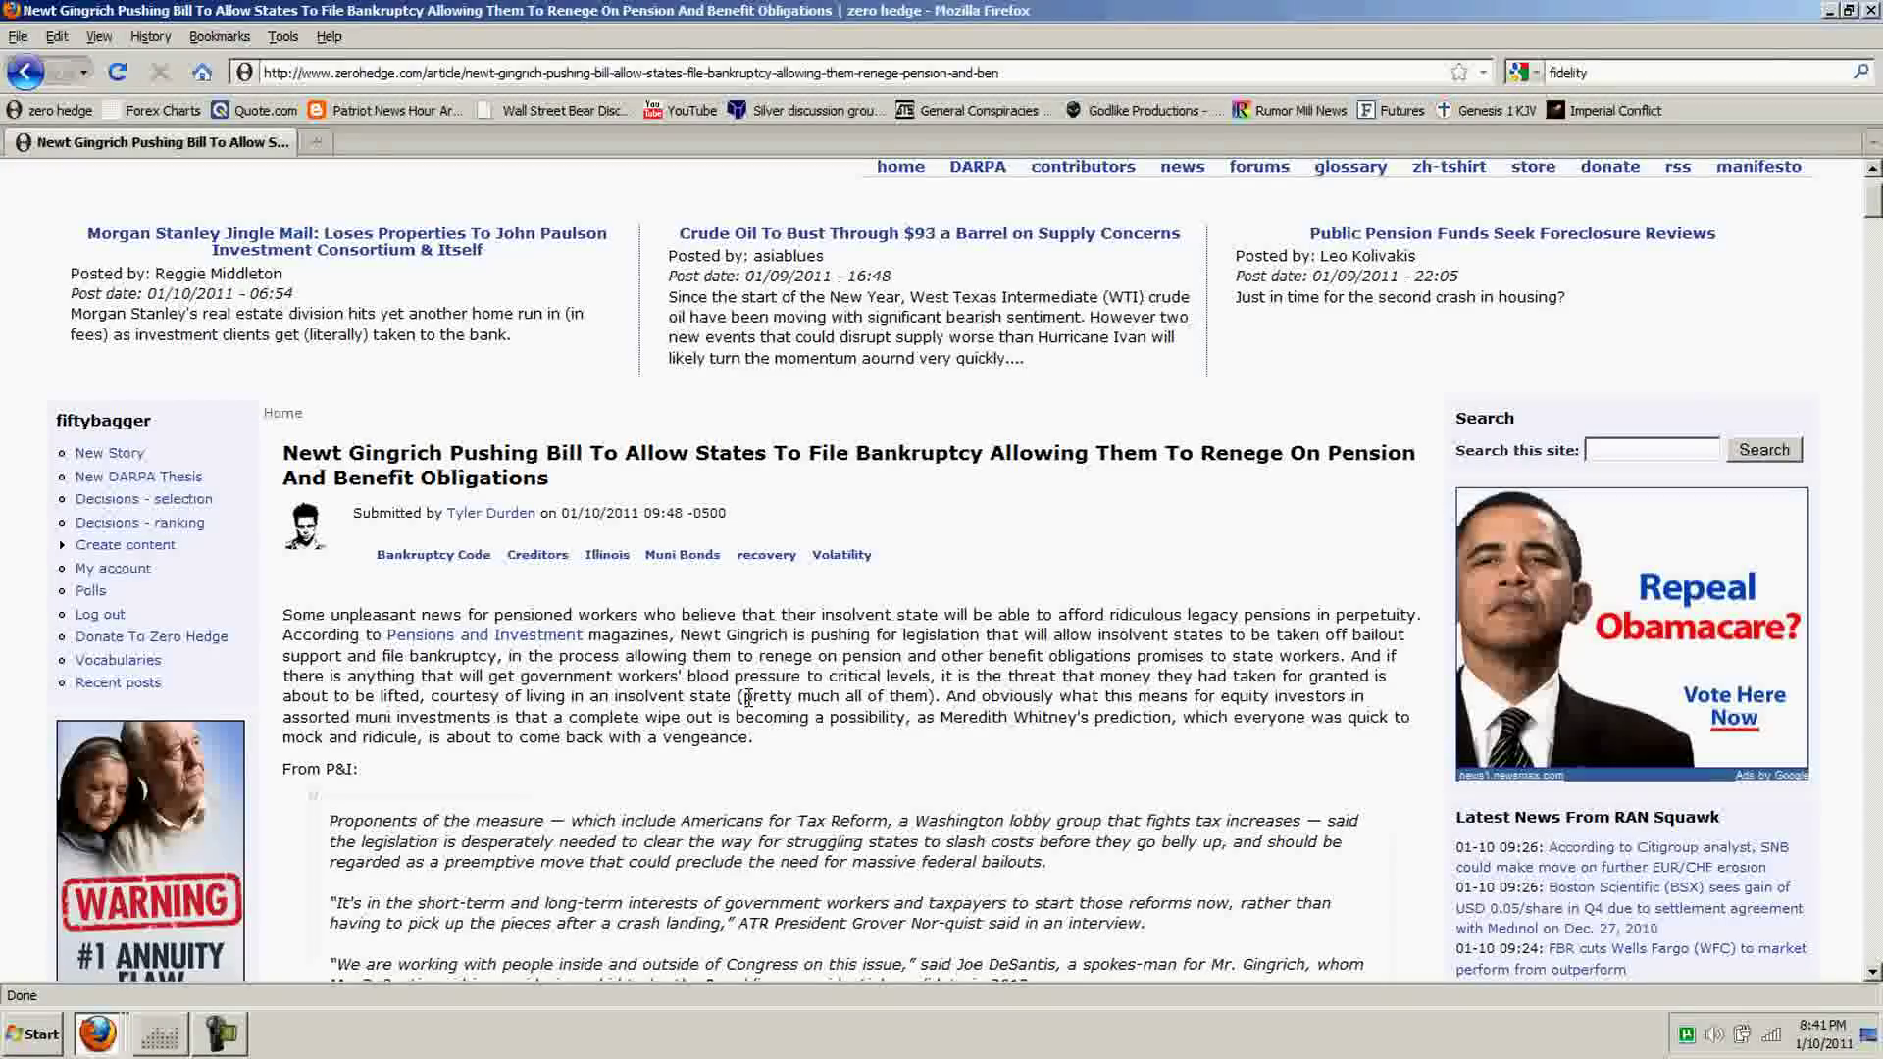
{"action": "scroll", "coordinate": [750, 708], "scroll_direction": "down", "scroll_amount": 2}
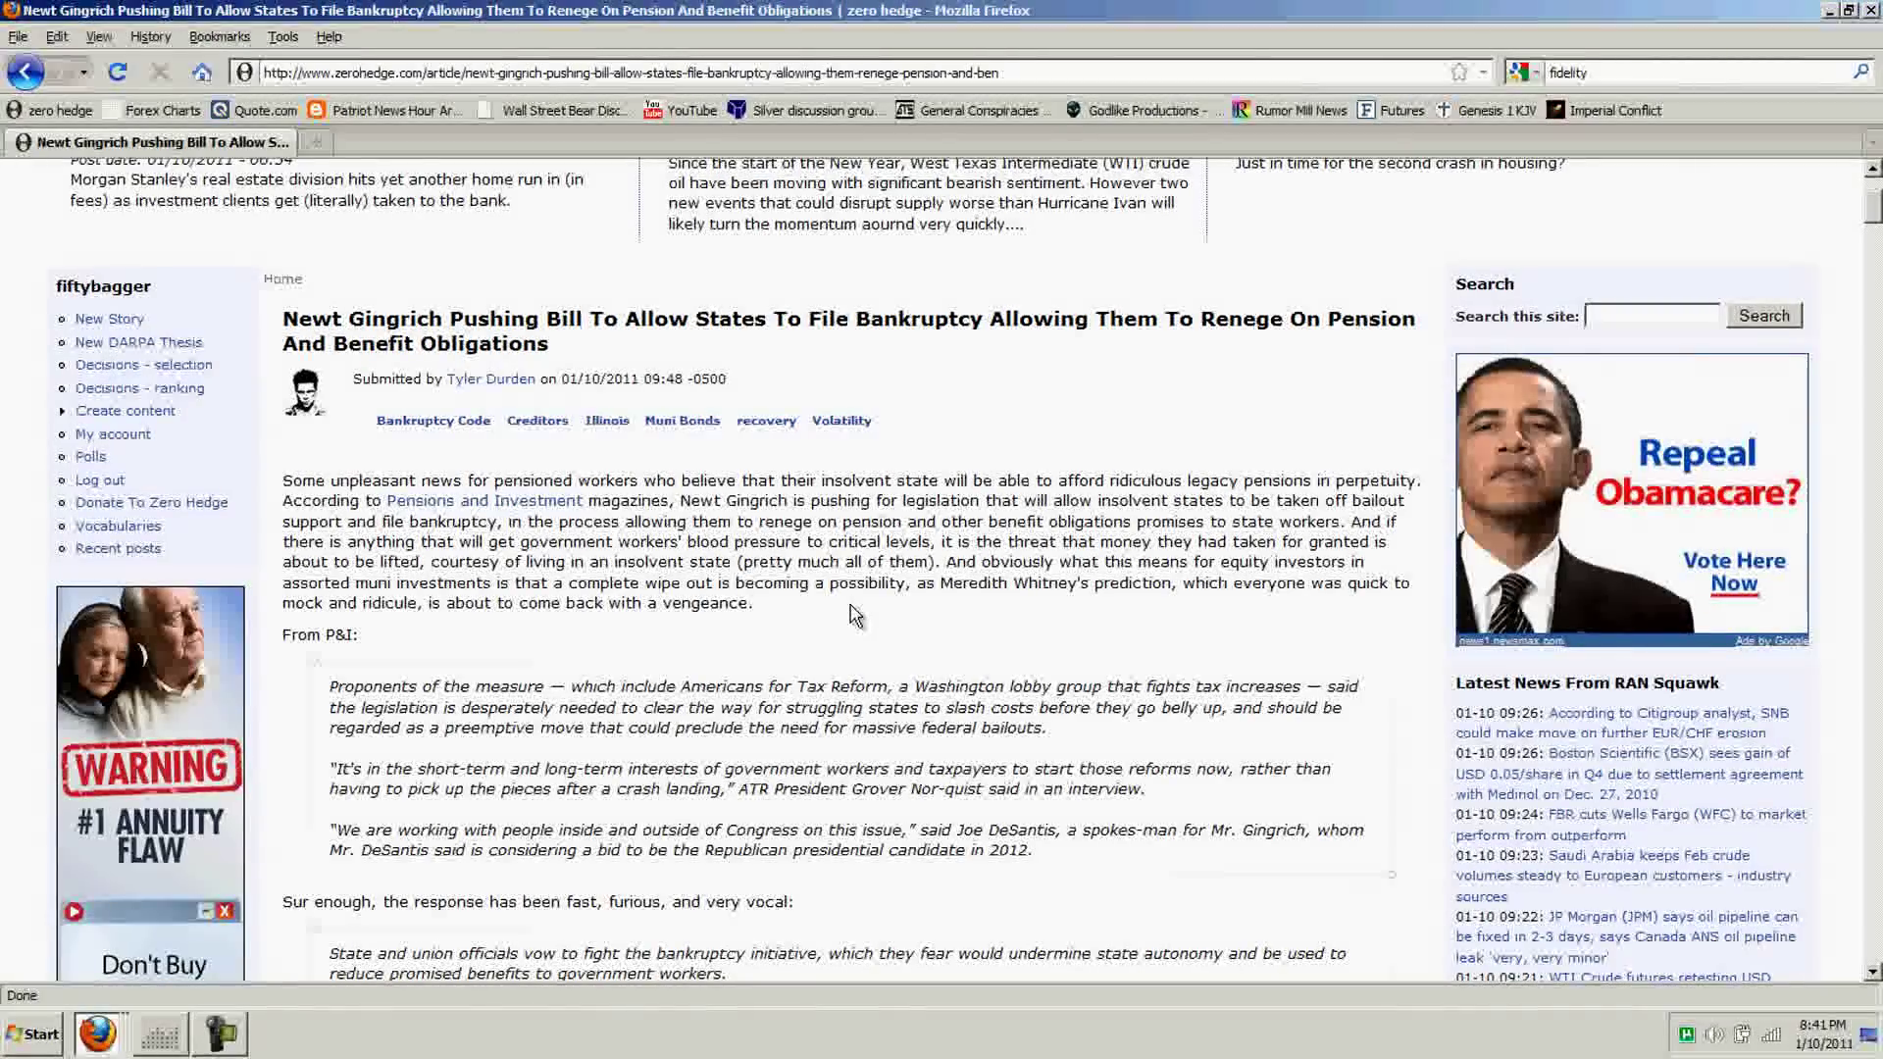
{"action": "scroll", "coordinate": [853, 614], "scroll_direction": "down", "scroll_amount": 3}
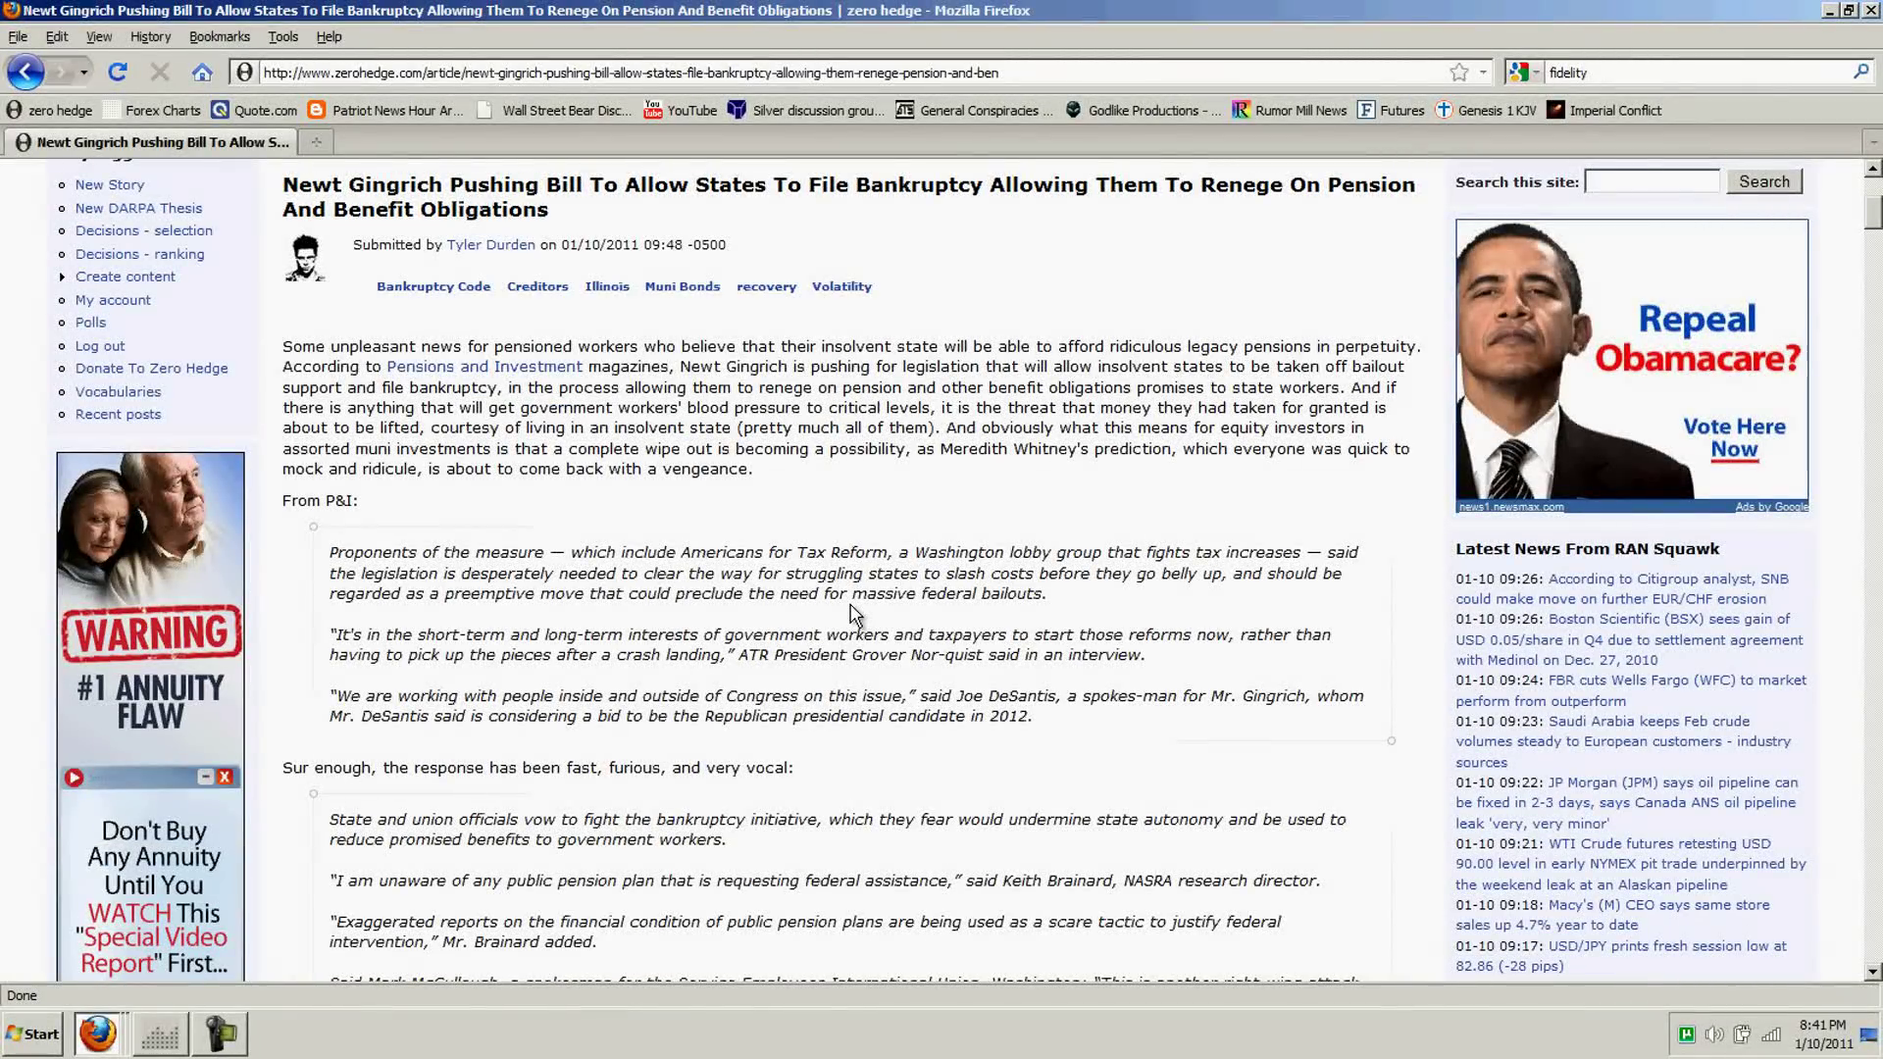
{"action": "scroll", "coordinate": [854, 614], "scroll_direction": "down", "scroll_amount": 3}
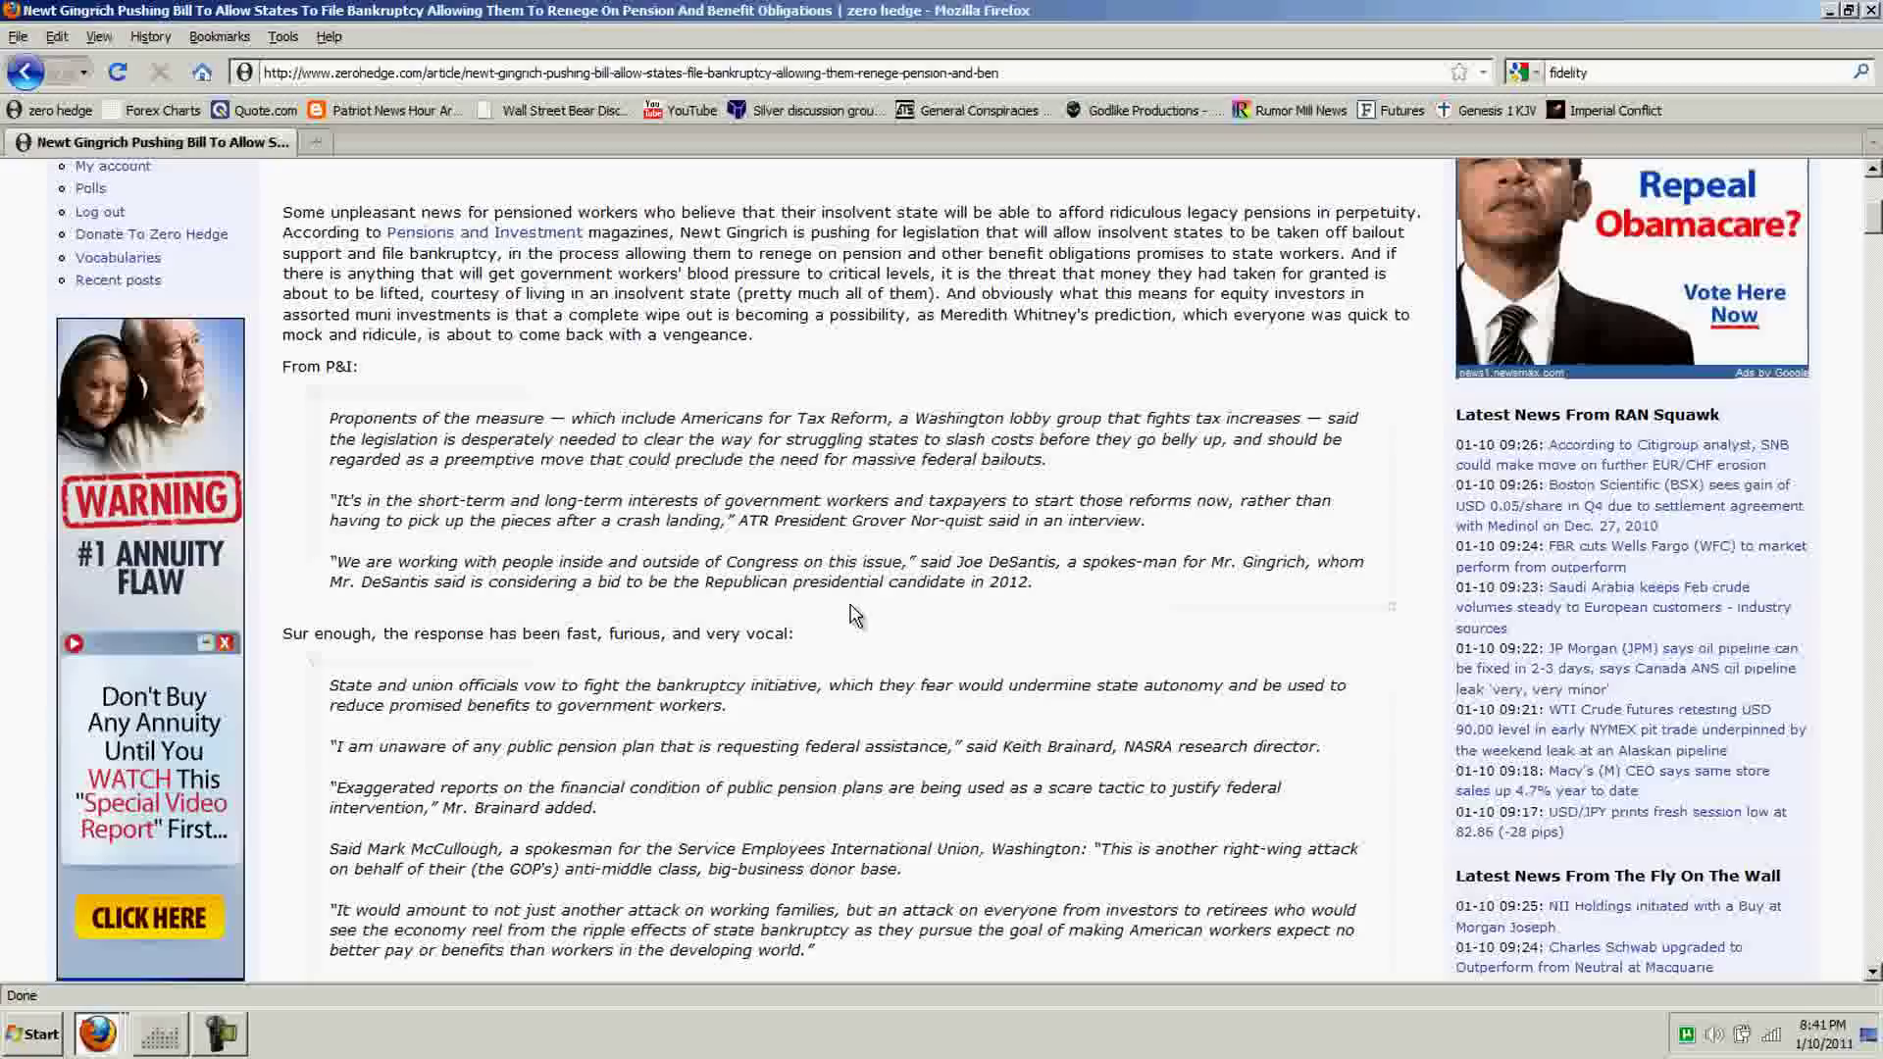
{"action": "scroll", "coordinate": [853, 613], "scroll_direction": "down", "scroll_amount": 3}
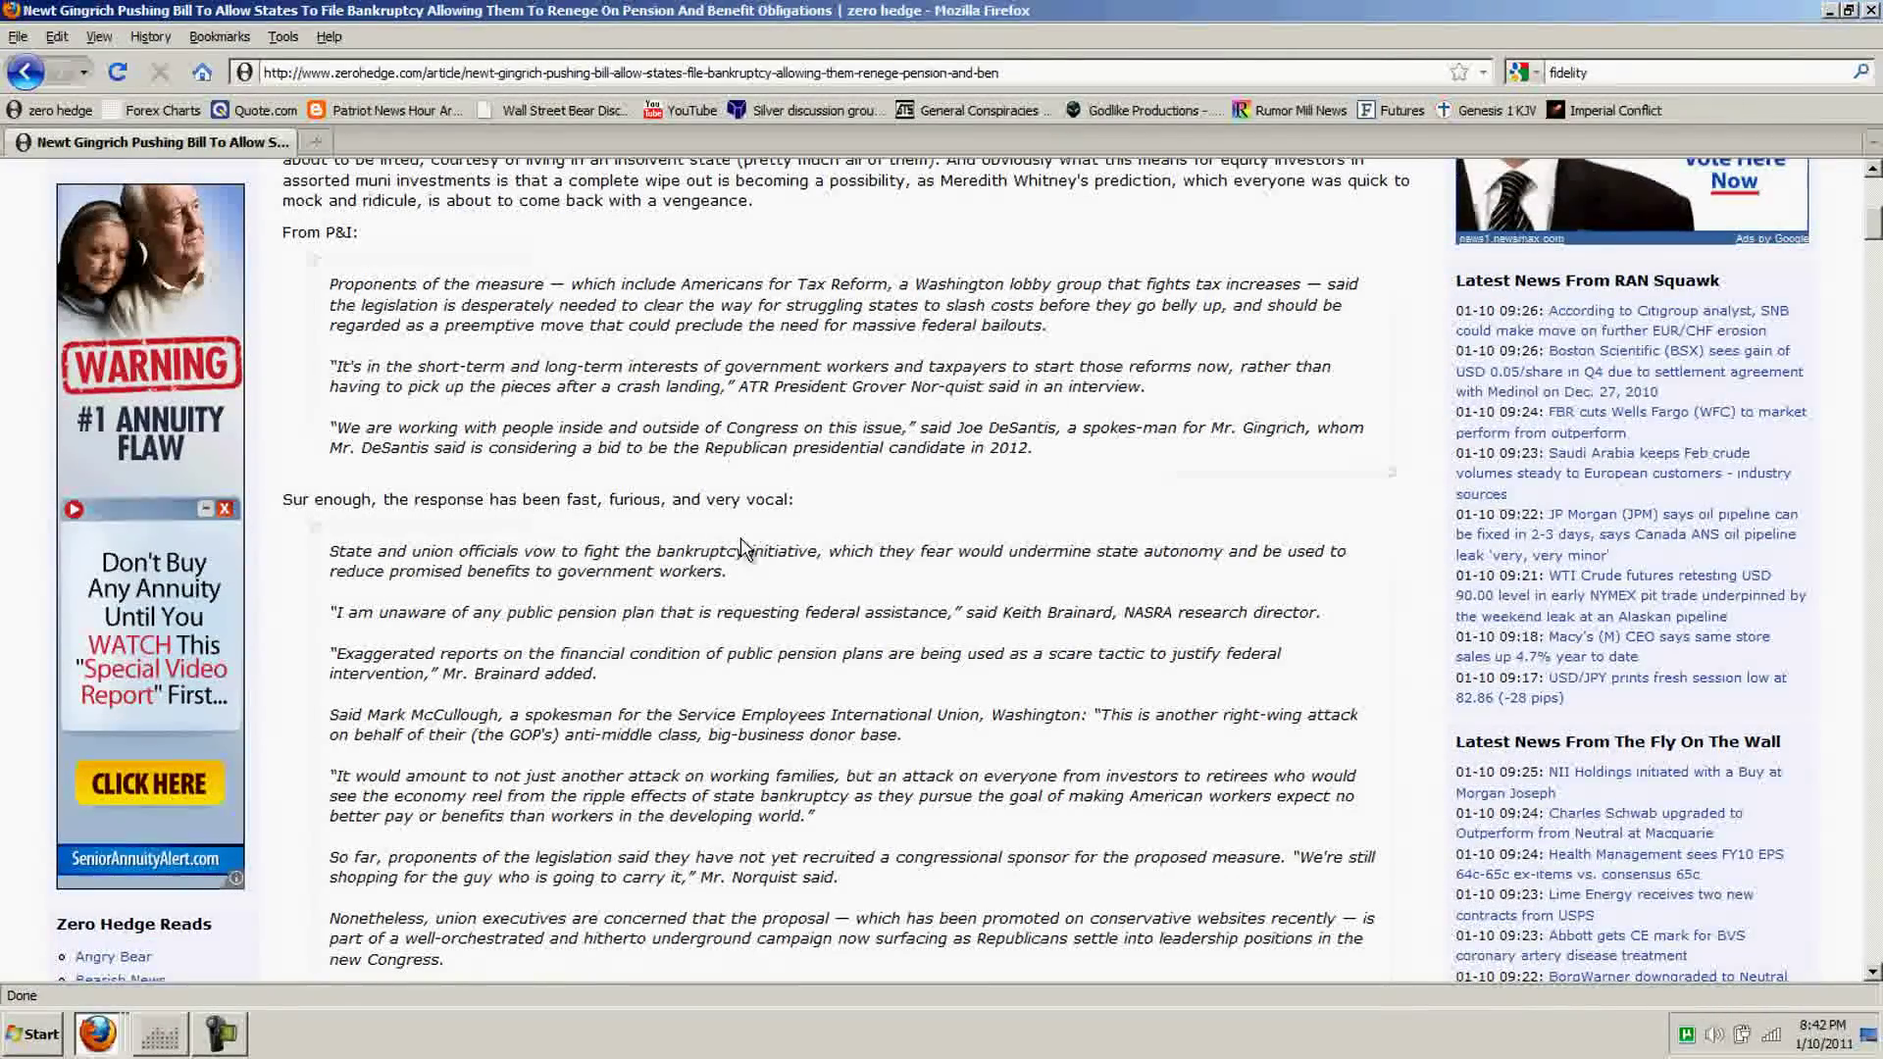
{"action": "scroll", "coordinate": [1003, 585], "scroll_direction": "down", "scroll_amount": 3}
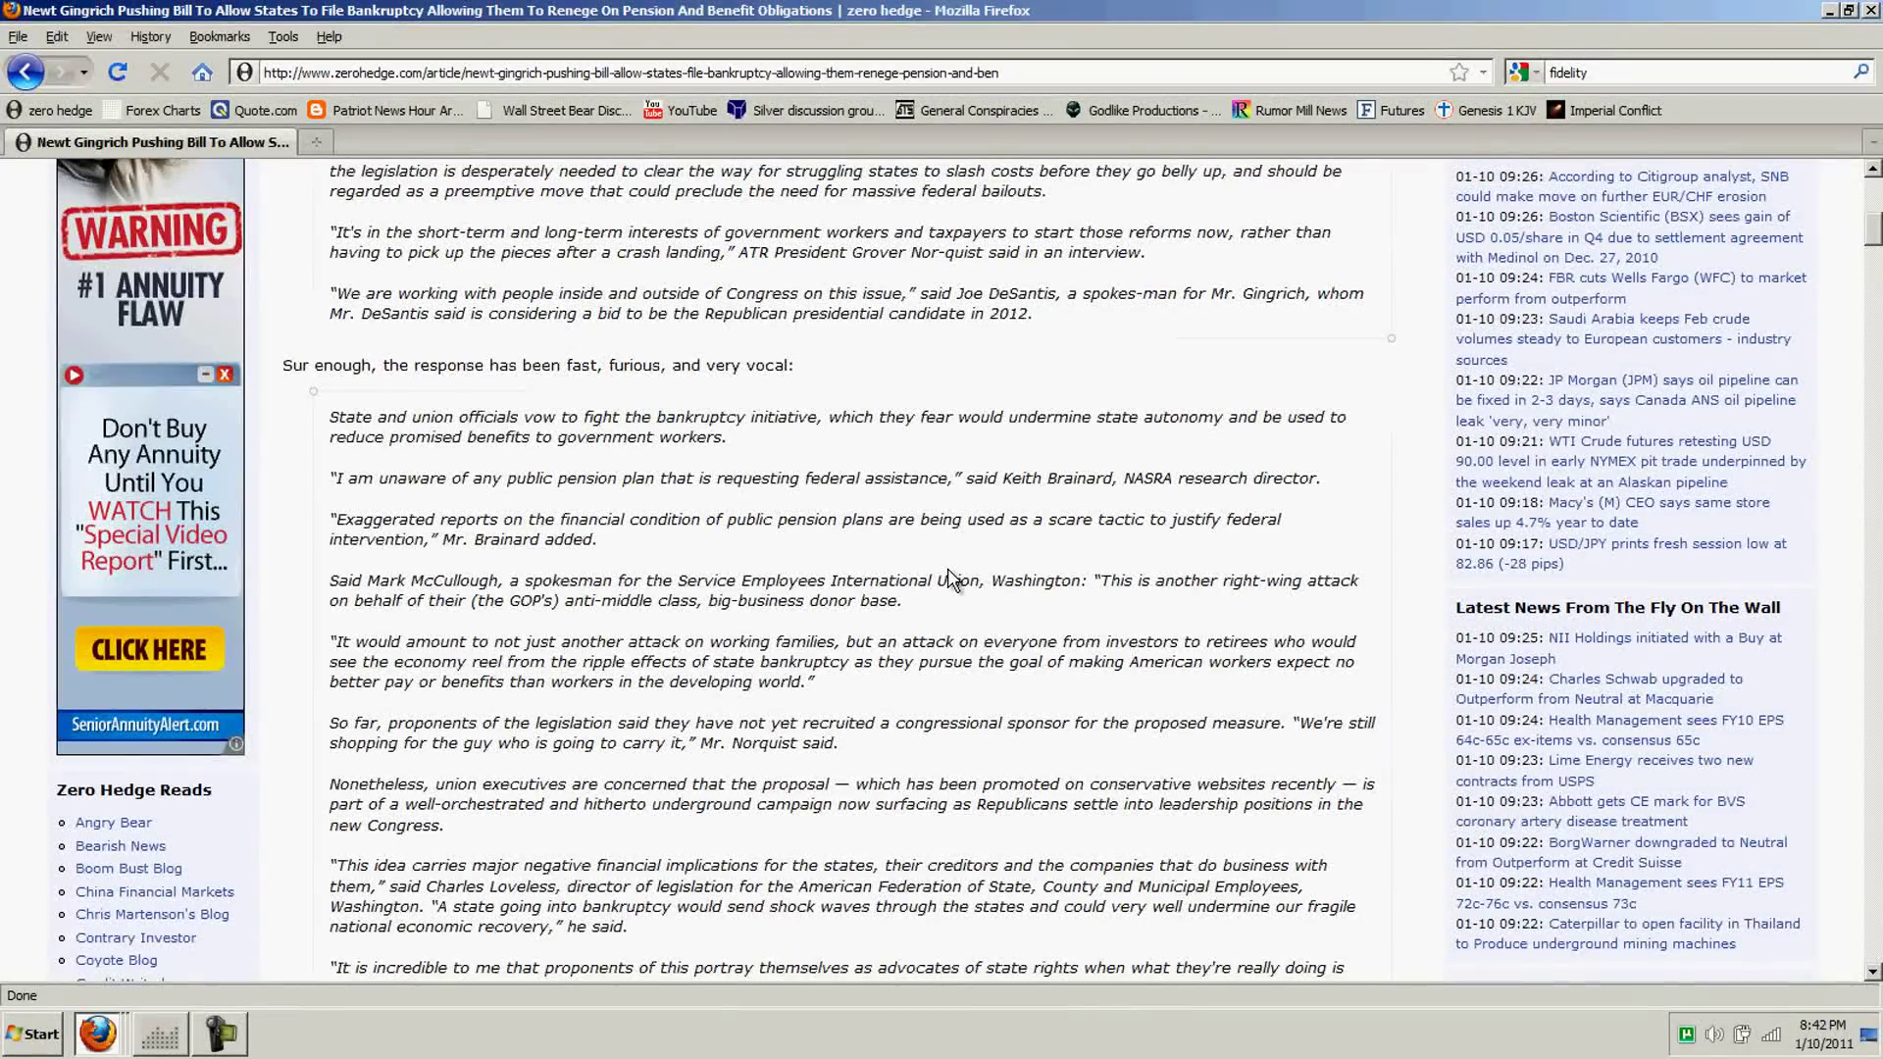
{"action": "scroll", "coordinate": [949, 561], "scroll_direction": "up", "scroll_amount": 5}
{"action": "scroll", "coordinate": [949, 563], "scroll_direction": "up", "scroll_amount": 2}
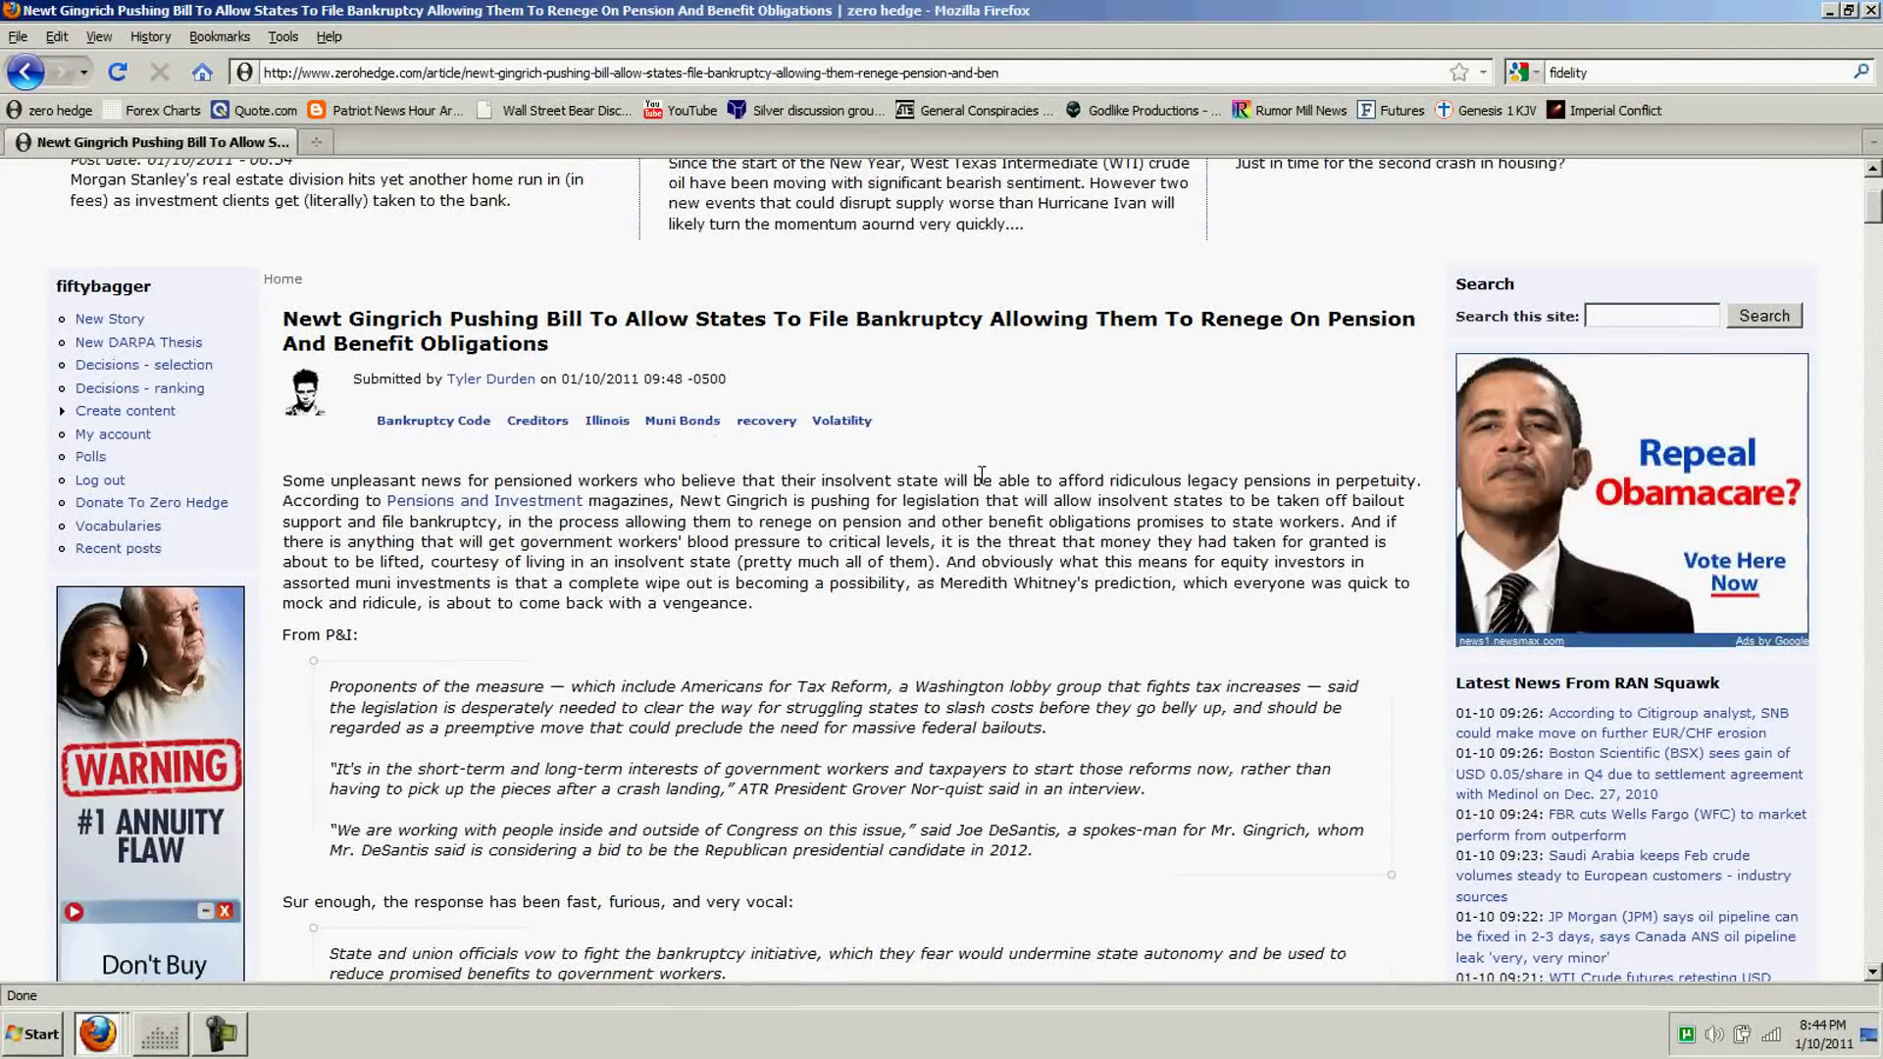
Switch Firefox to the window with the silver contract all-time-high article
{"action": "left_click", "coordinate": [94, 1034]}
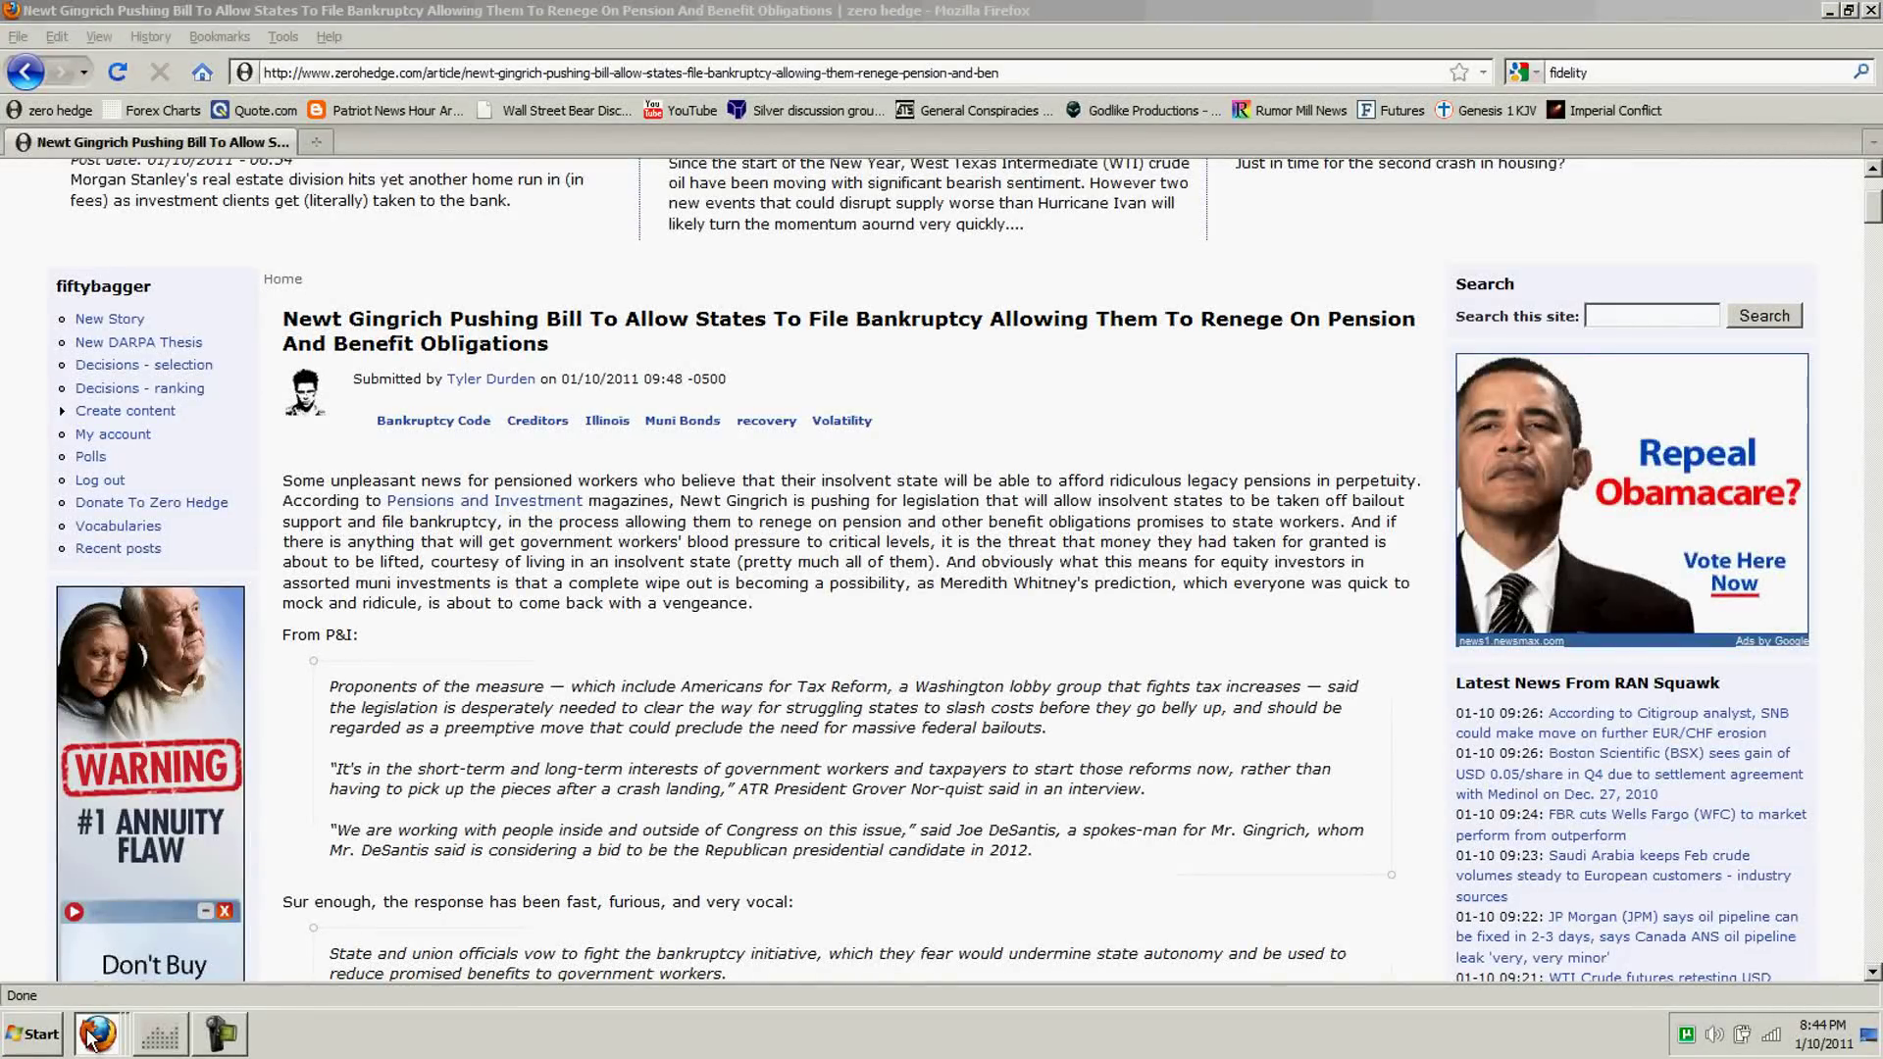
{"action": "left_click", "coordinate": [141, 946]}
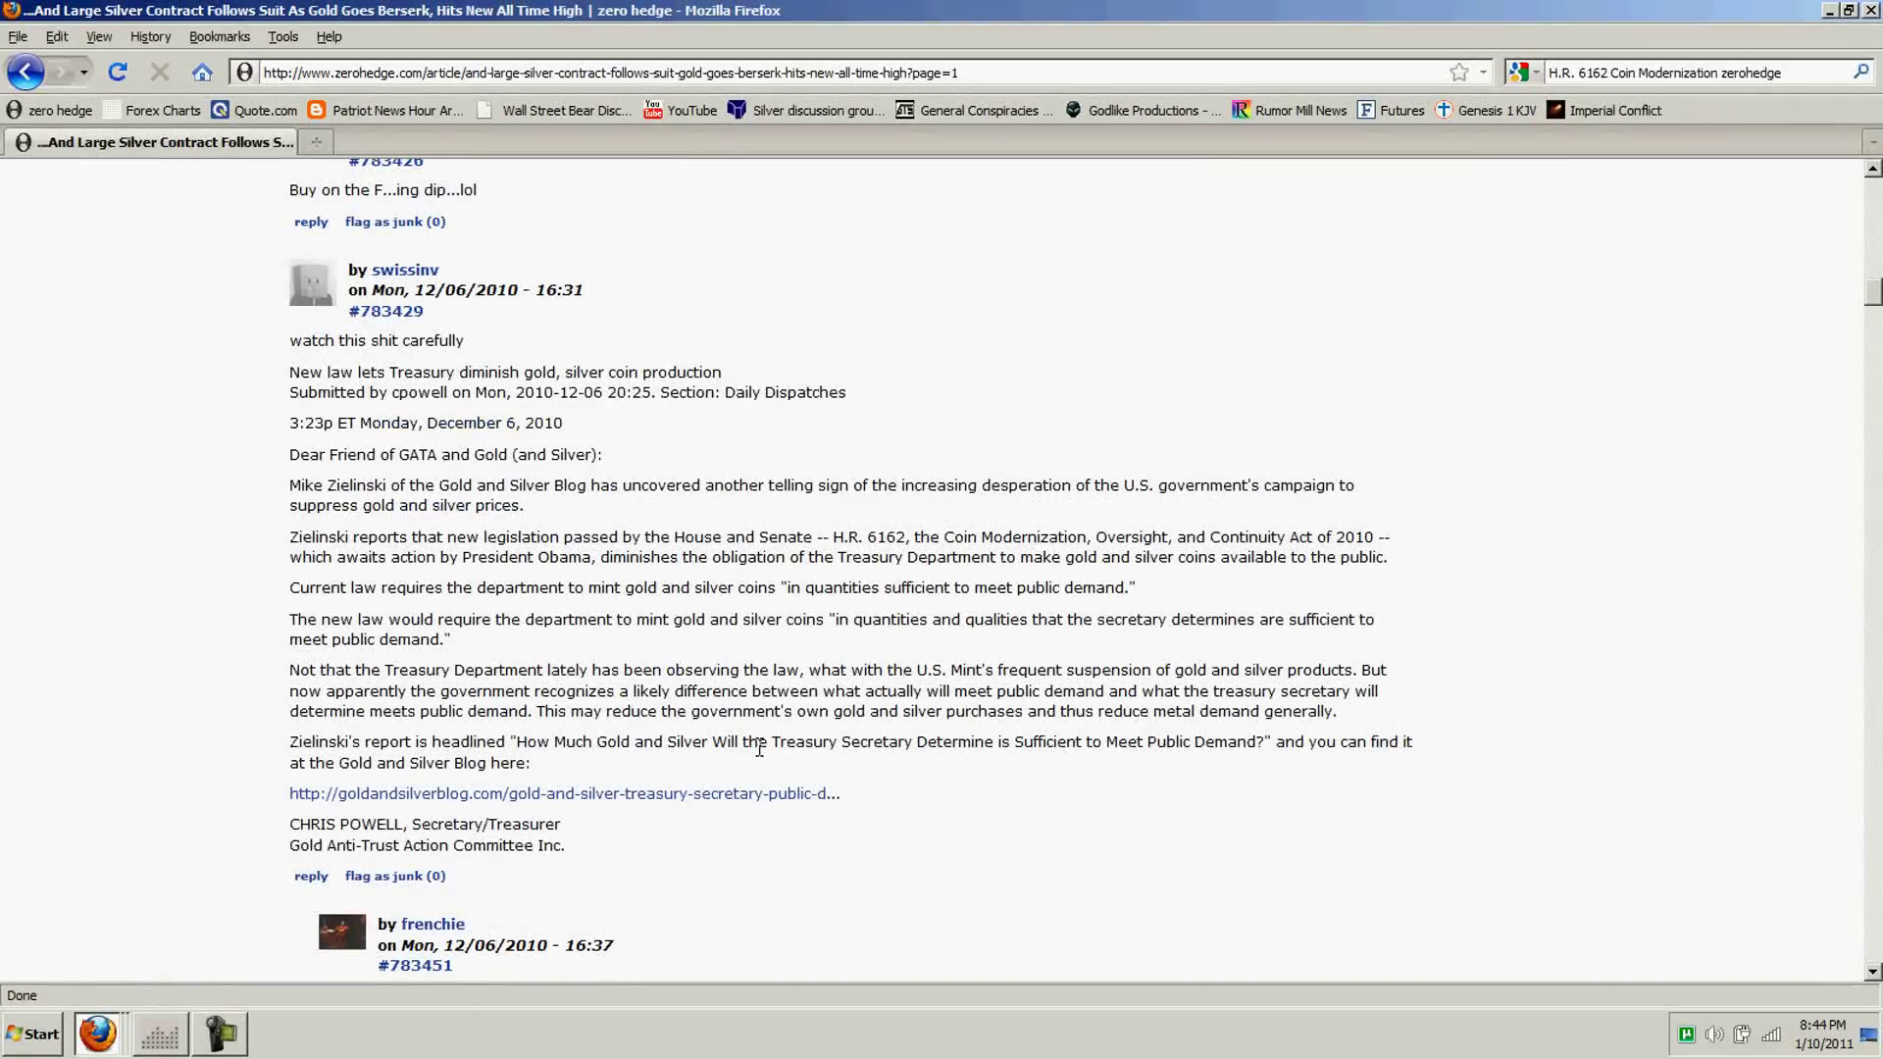
{"action": "scroll", "coordinate": [864, 799], "scroll_direction": "up", "scroll_amount": 5}
{"action": "scroll", "coordinate": [864, 798], "scroll_direction": "up", "scroll_amount": 5}
{"action": "scroll", "coordinate": [864, 797], "scroll_direction": "up", "scroll_amount": 5}
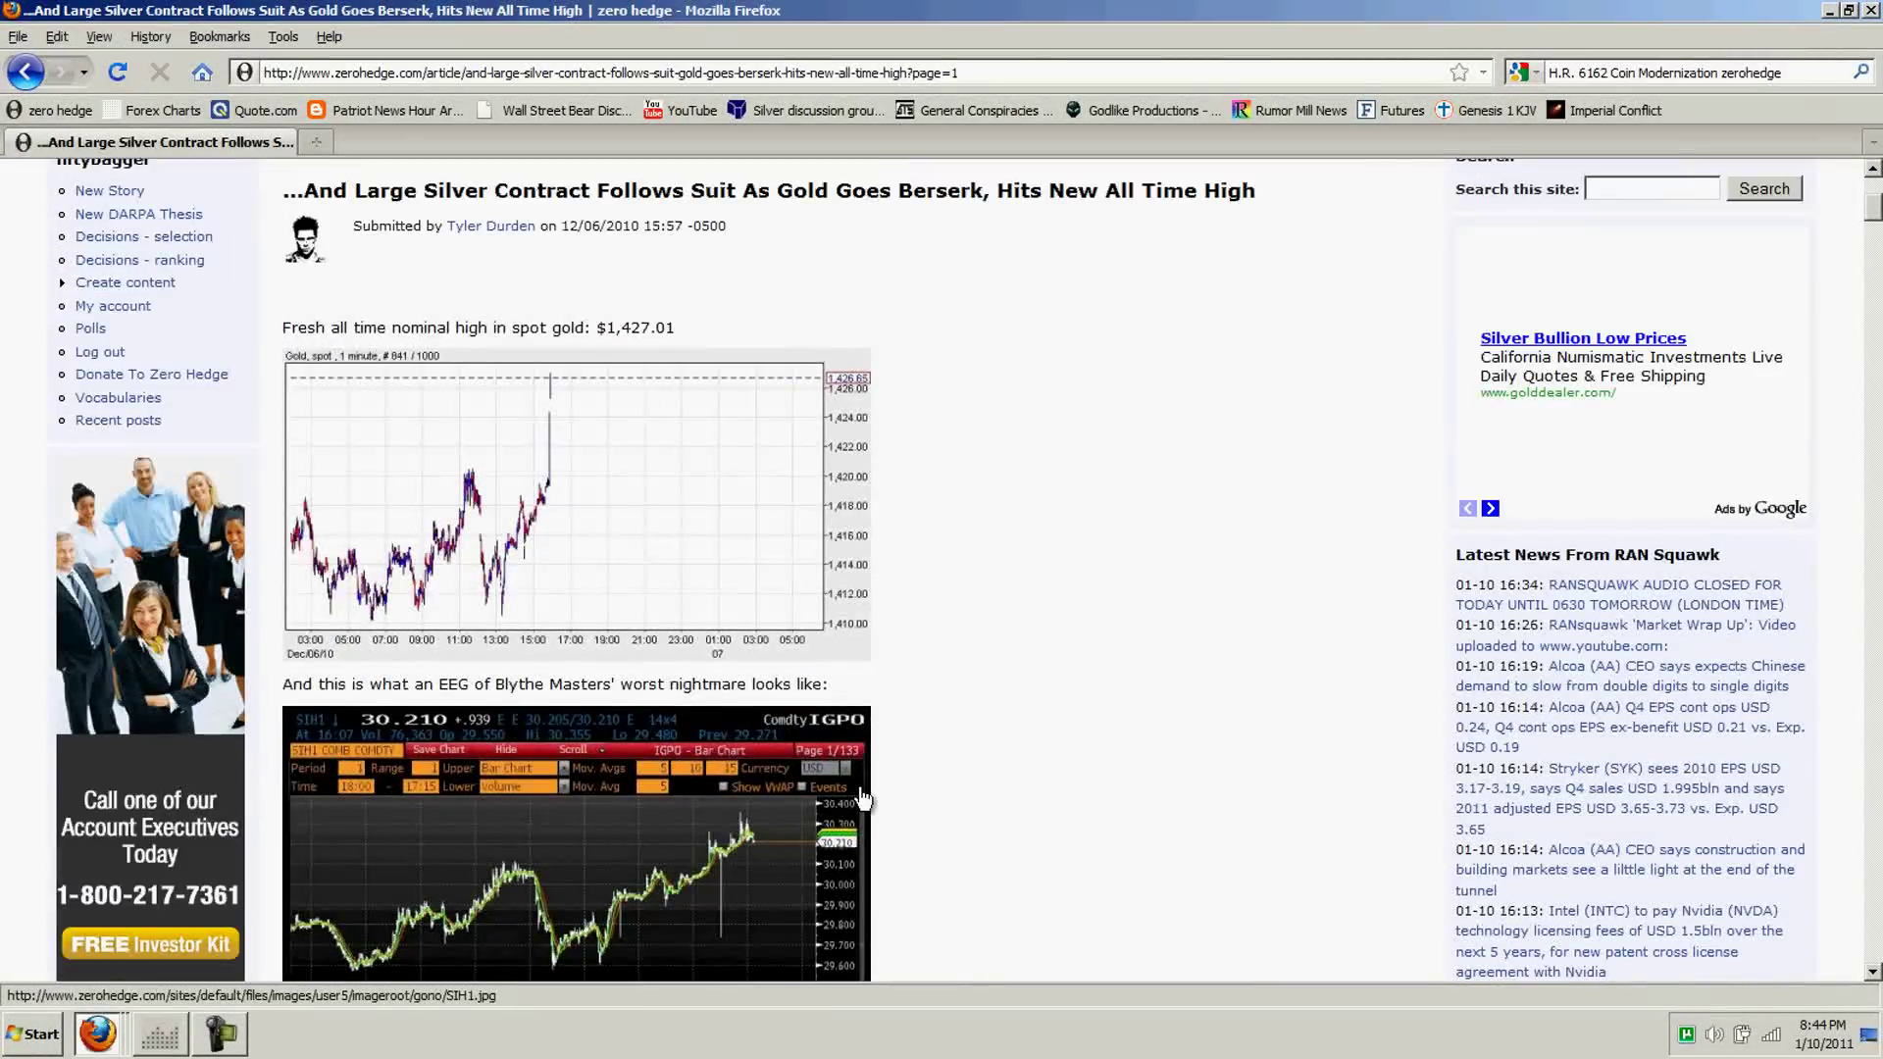
{"action": "scroll", "coordinate": [864, 798], "scroll_direction": "up", "scroll_amount": 3}
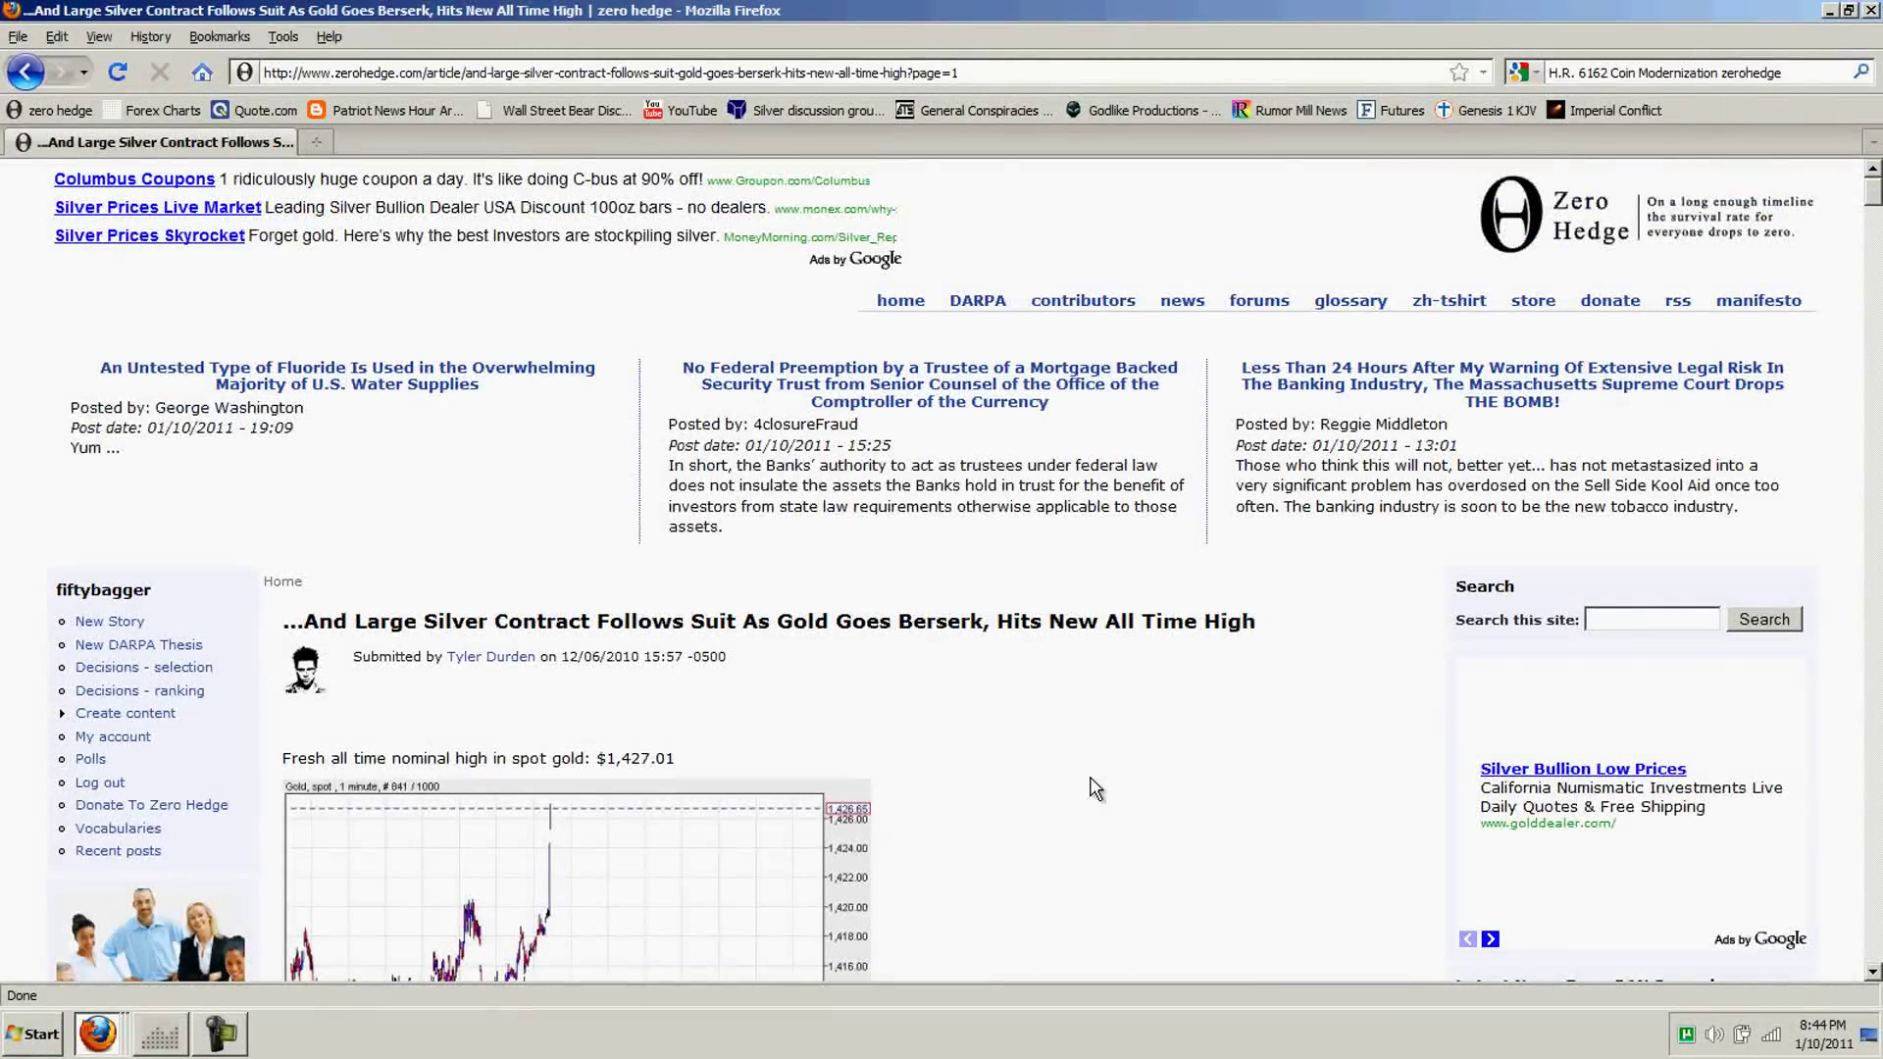
{"action": "scroll", "coordinate": [1097, 787], "scroll_direction": "down", "scroll_amount": 8}
{"action": "scroll", "coordinate": [1096, 788], "scroll_direction": "down", "scroll_amount": 8}
{"action": "scroll", "coordinate": [1104, 788], "scroll_direction": "down", "scroll_amount": 6}
{"action": "scroll", "coordinate": [1109, 787], "scroll_direction": "down", "scroll_amount": 3}
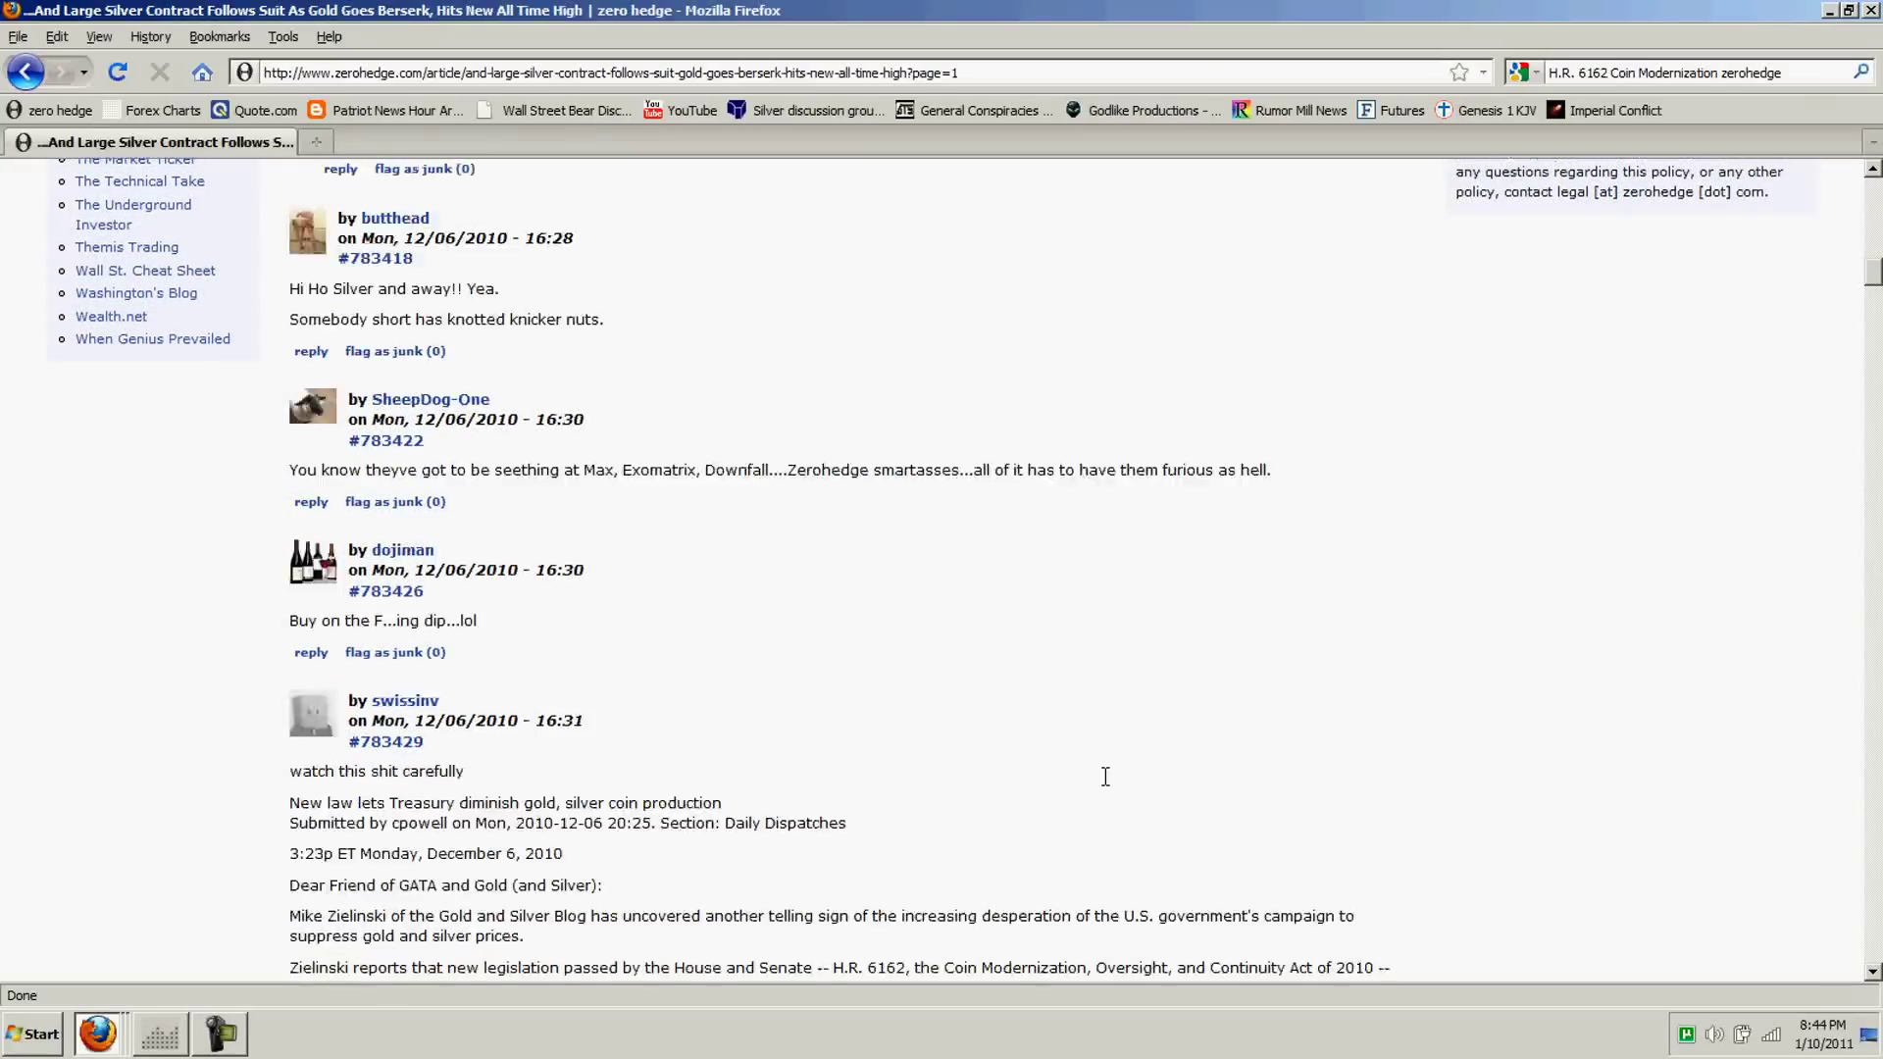
{"action": "scroll", "coordinate": [1108, 787], "scroll_direction": "down", "scroll_amount": 3}
{"action": "scroll", "coordinate": [1105, 781], "scroll_direction": "down", "scroll_amount": 2}
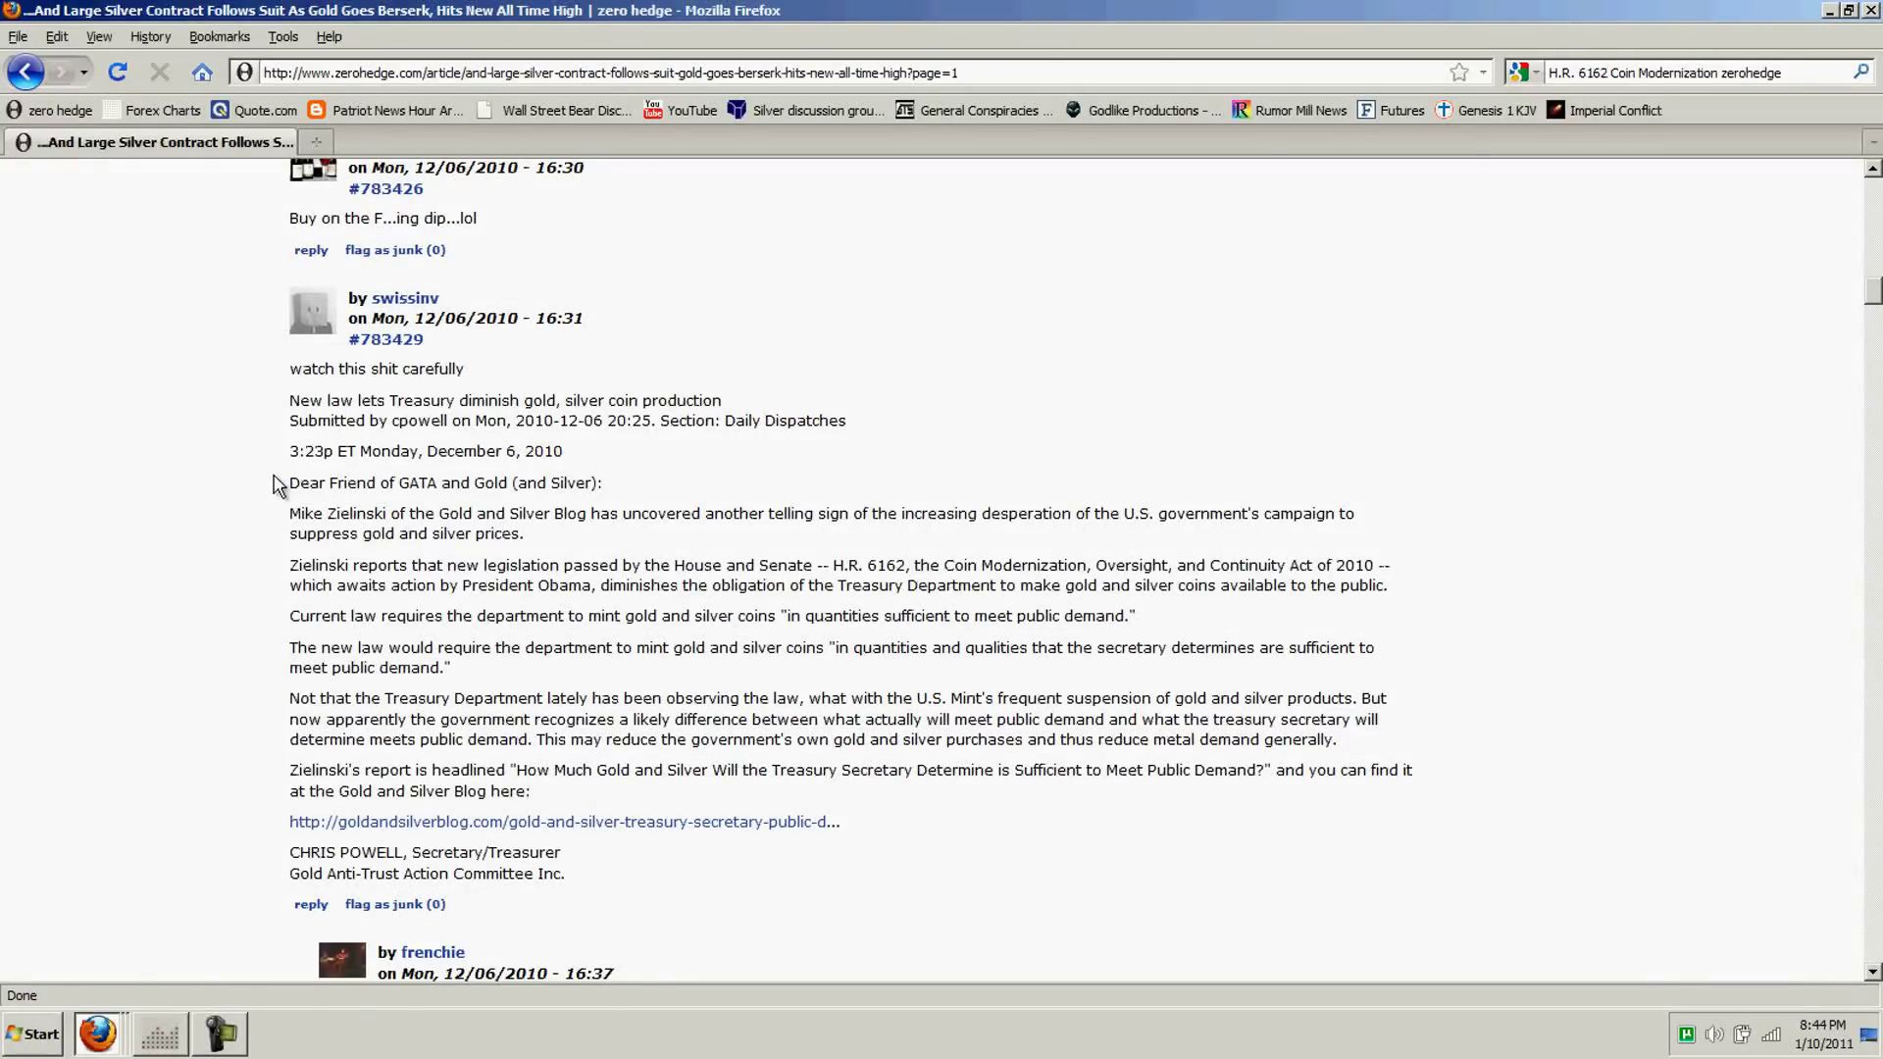
{"action": "left_click_drag", "start_coordinate": [281, 486], "coordinate": [620, 490]}
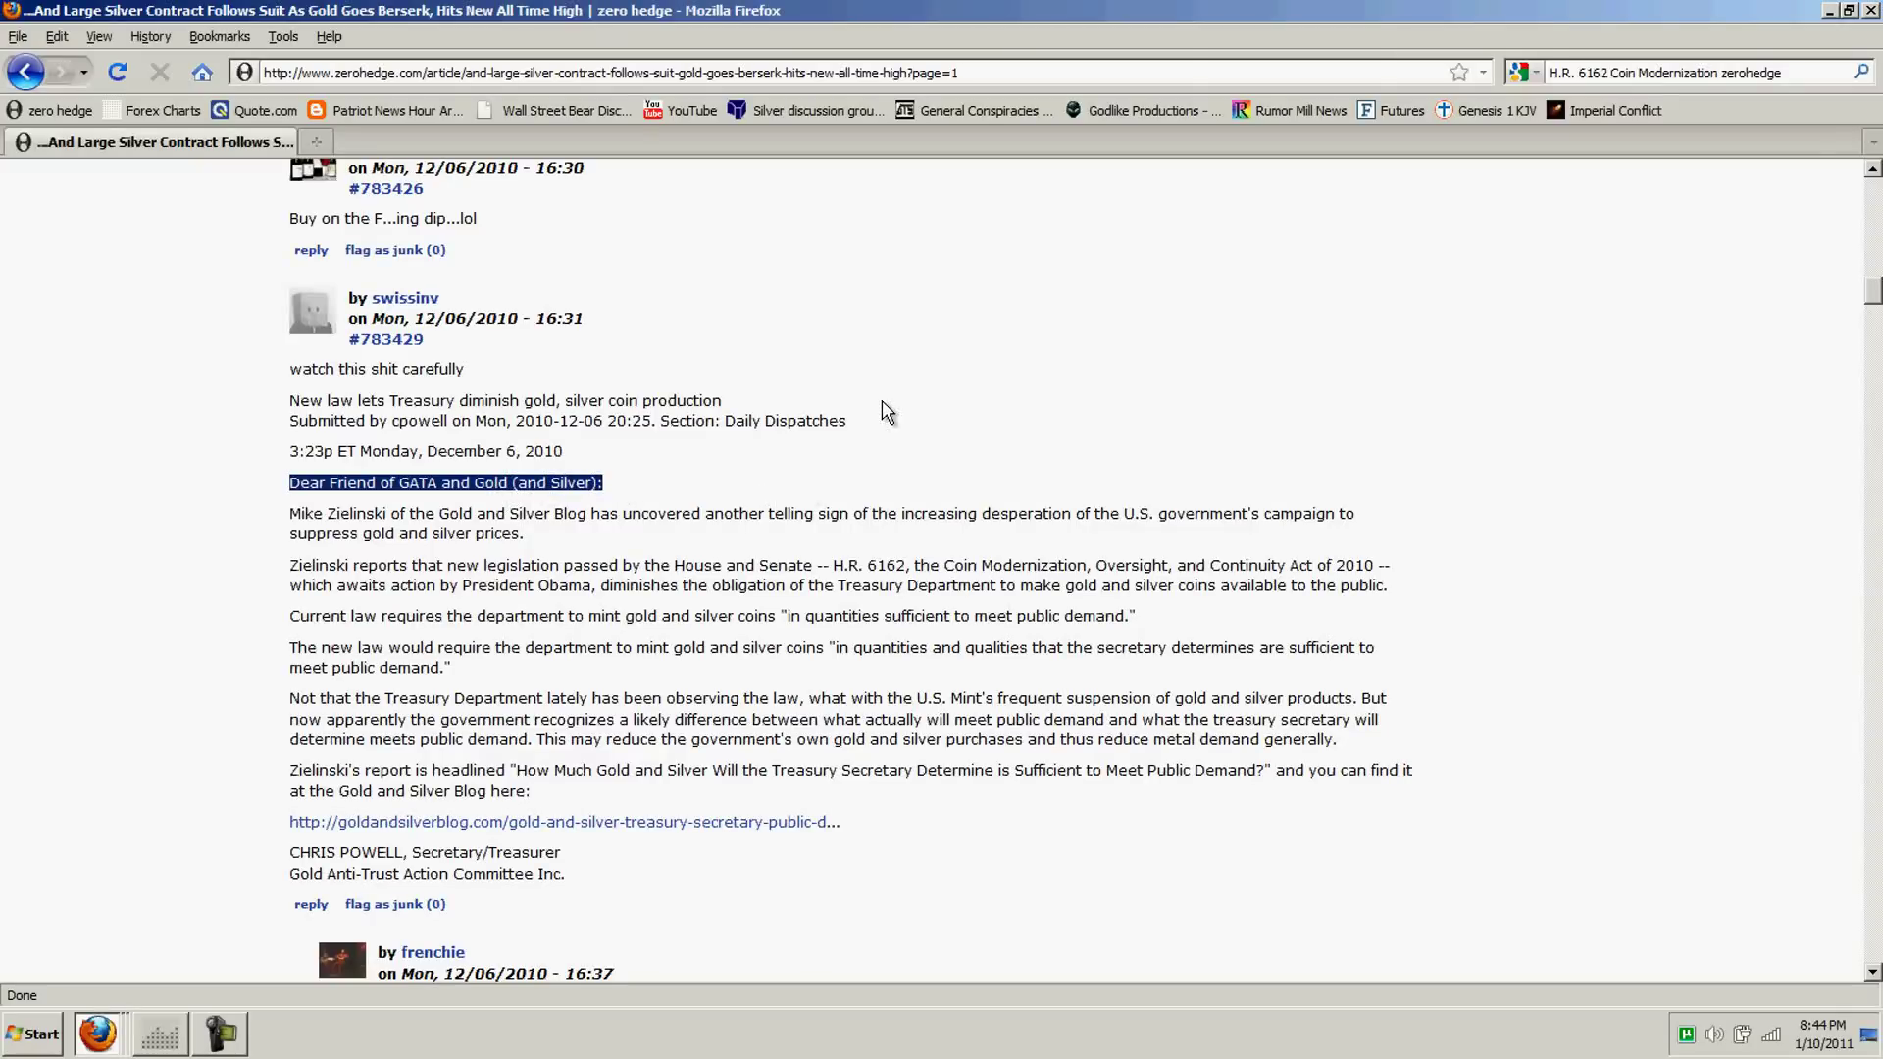
{"action": "left_click", "coordinate": [943, 460]}
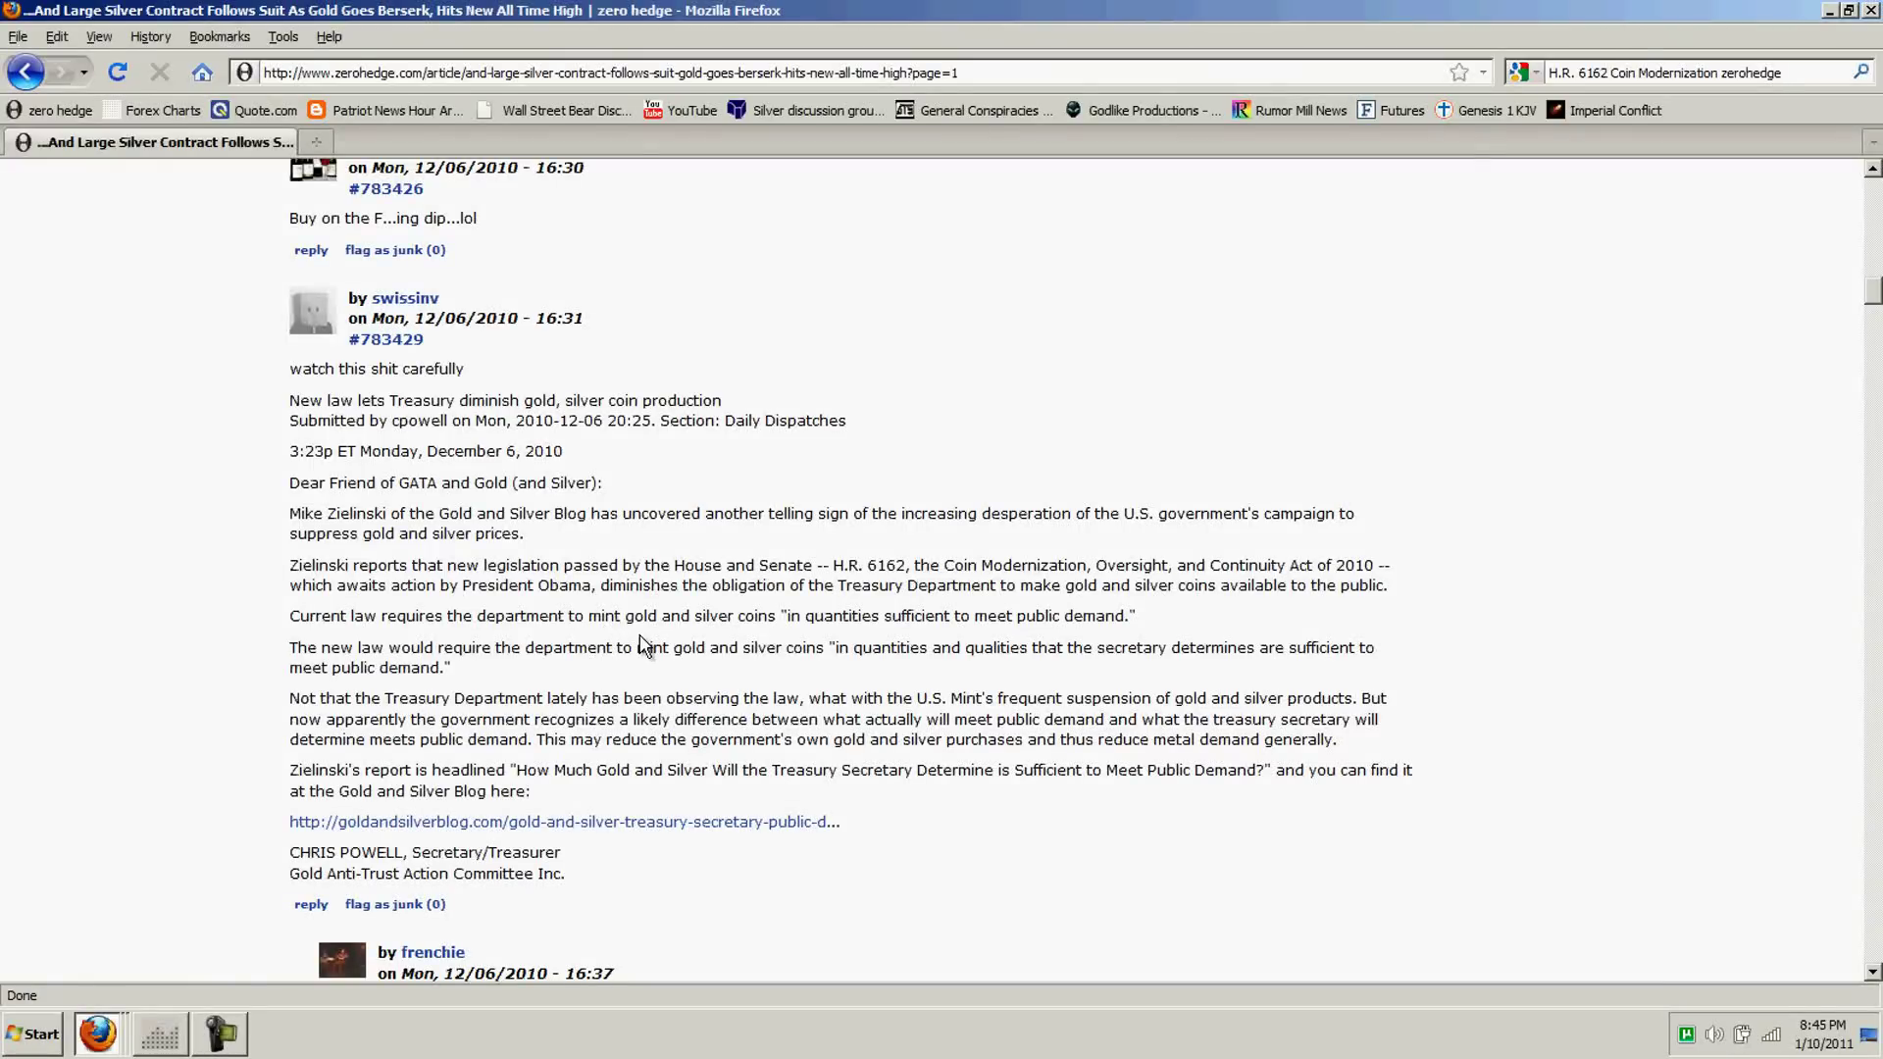
{"action": "left_click_drag", "start_coordinate": [781, 616], "coordinate": [1159, 631]}
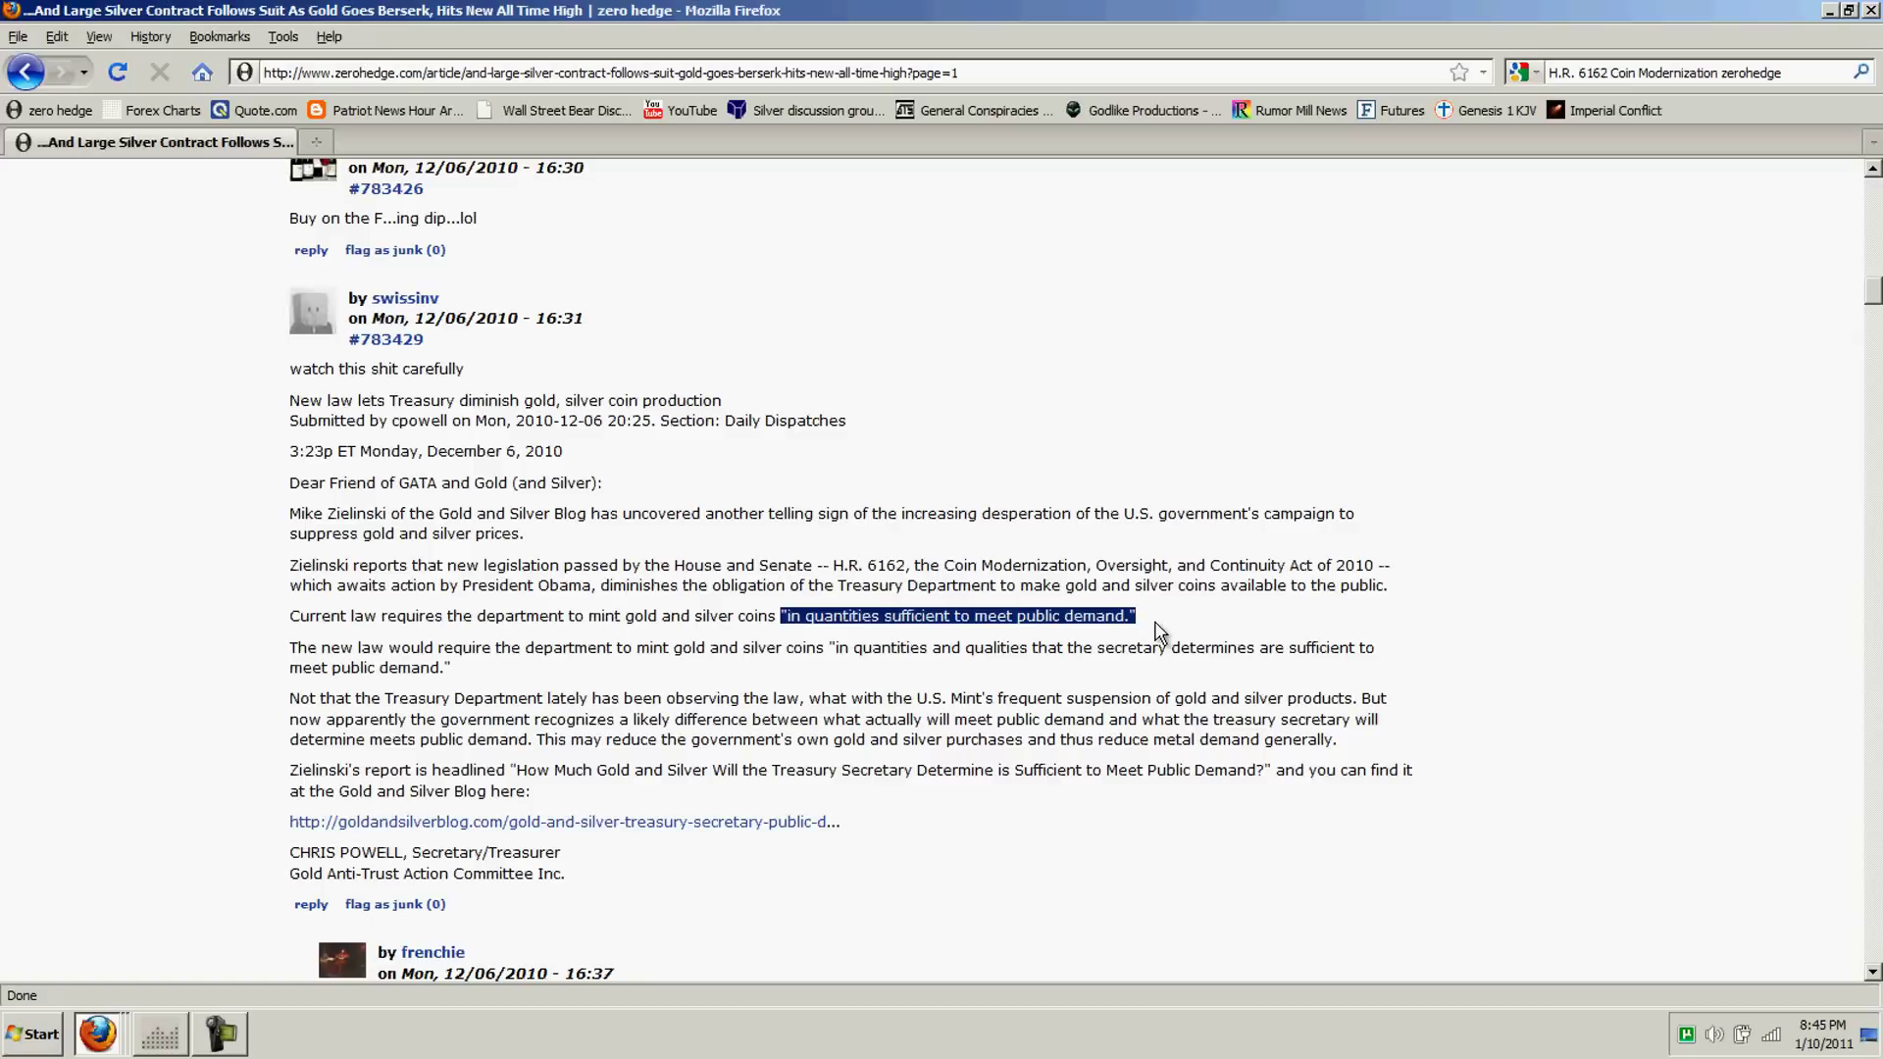
{"action": "left_click", "coordinate": [769, 665]}
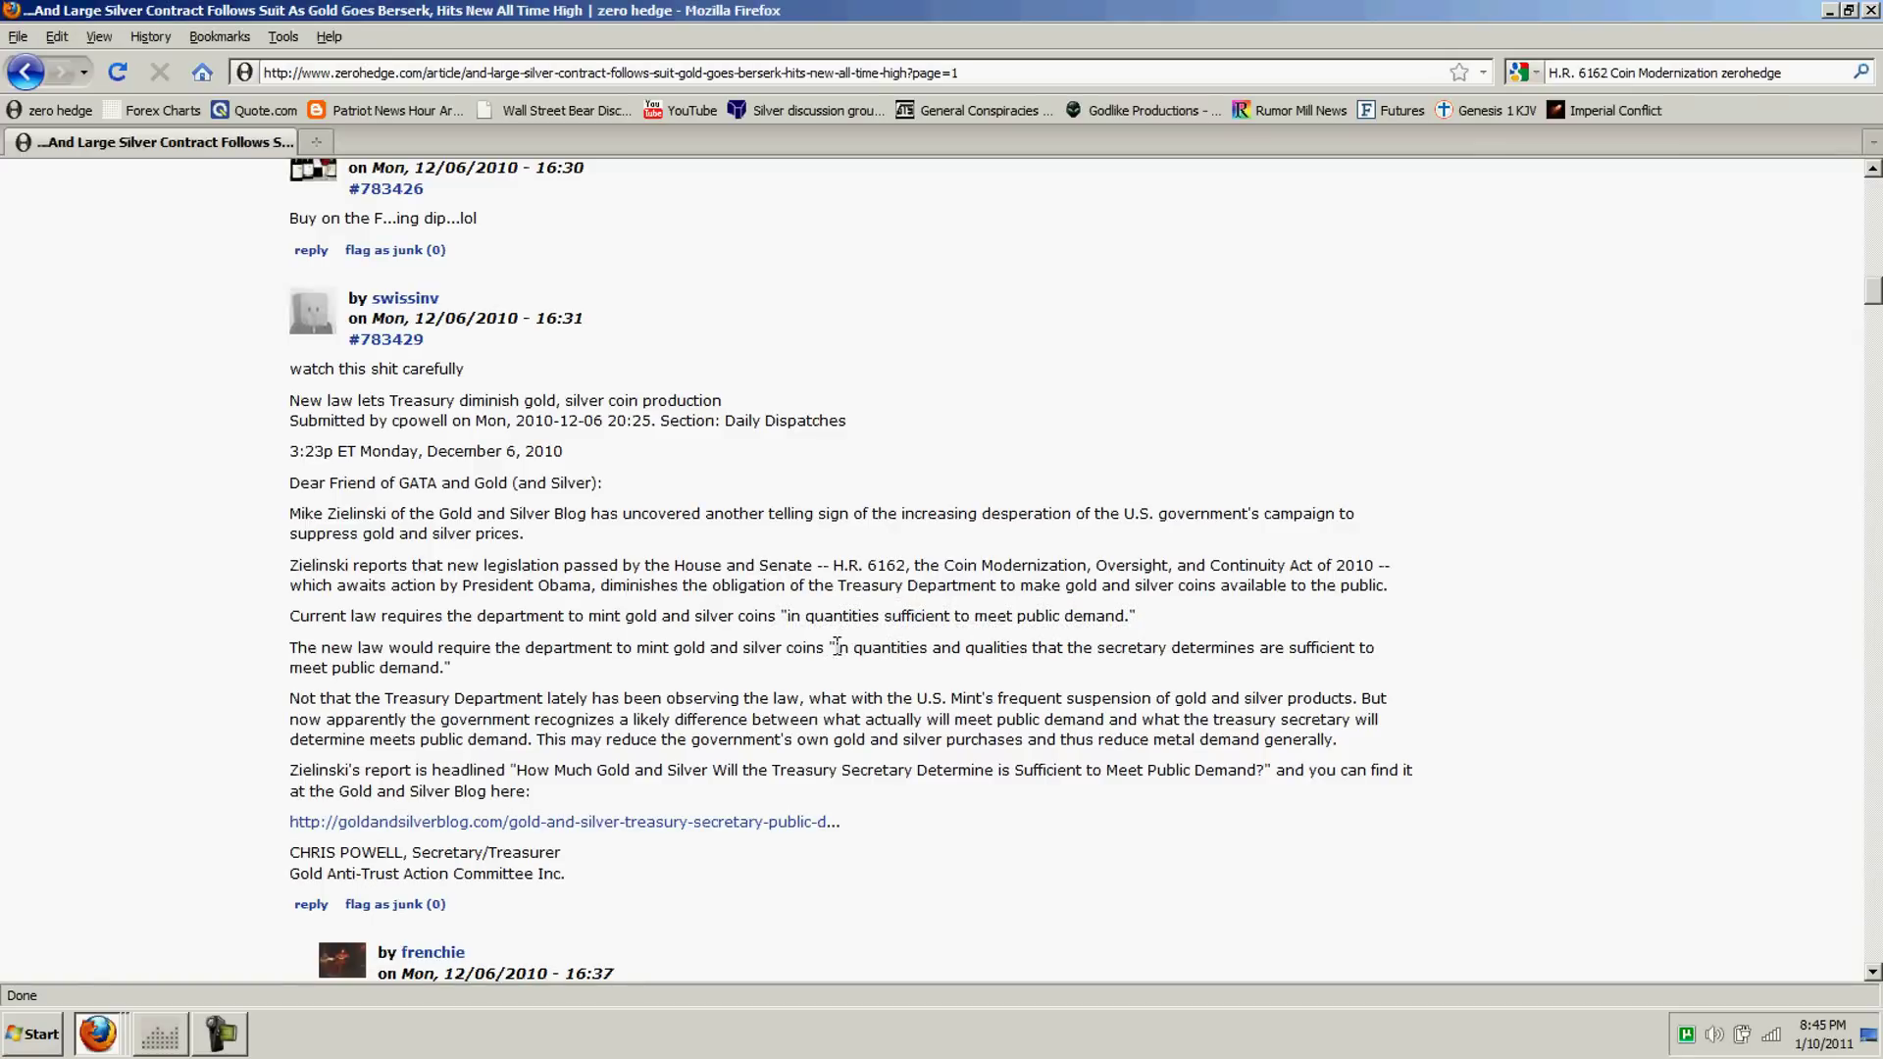
{"action": "left_click_drag", "start_coordinate": [831, 648], "coordinate": [1361, 673]}
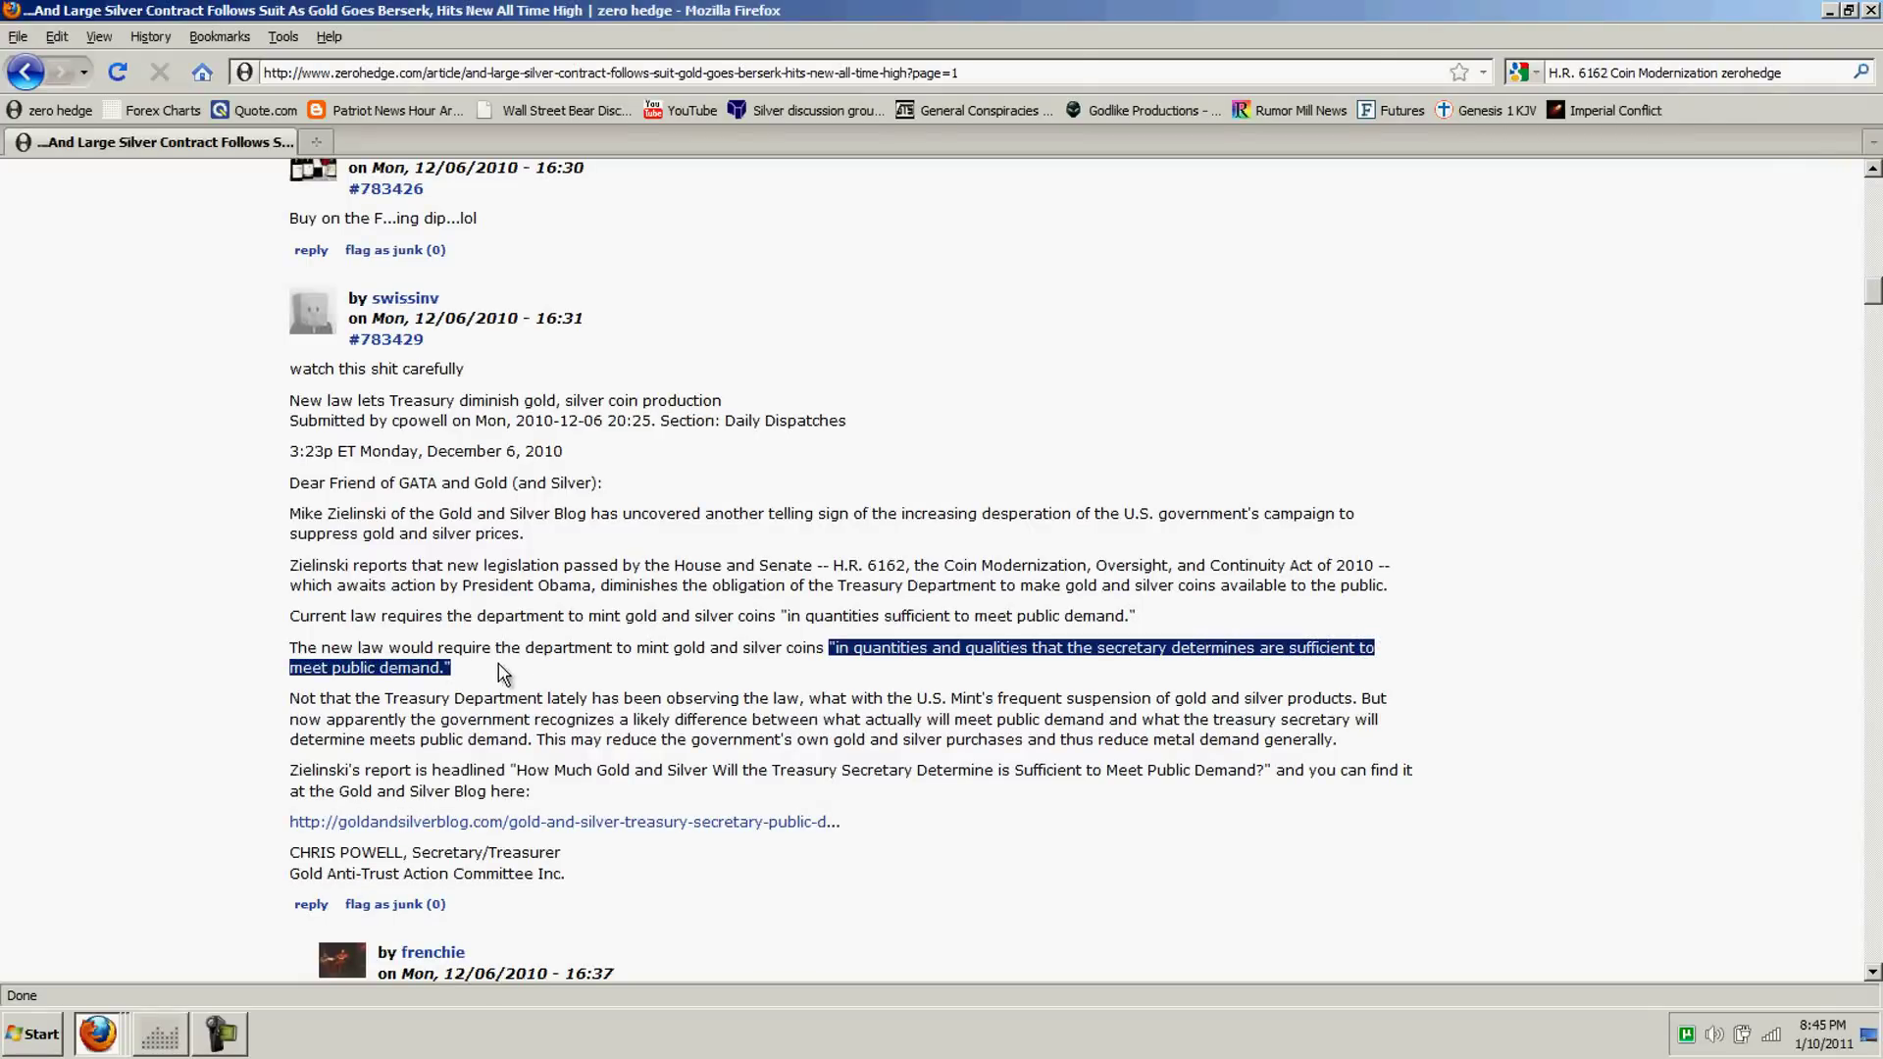
{"action": "left_click", "coordinate": [999, 670]}
{"action": "left_click_drag", "start_coordinate": [1029, 653], "coordinate": [972, 674]}
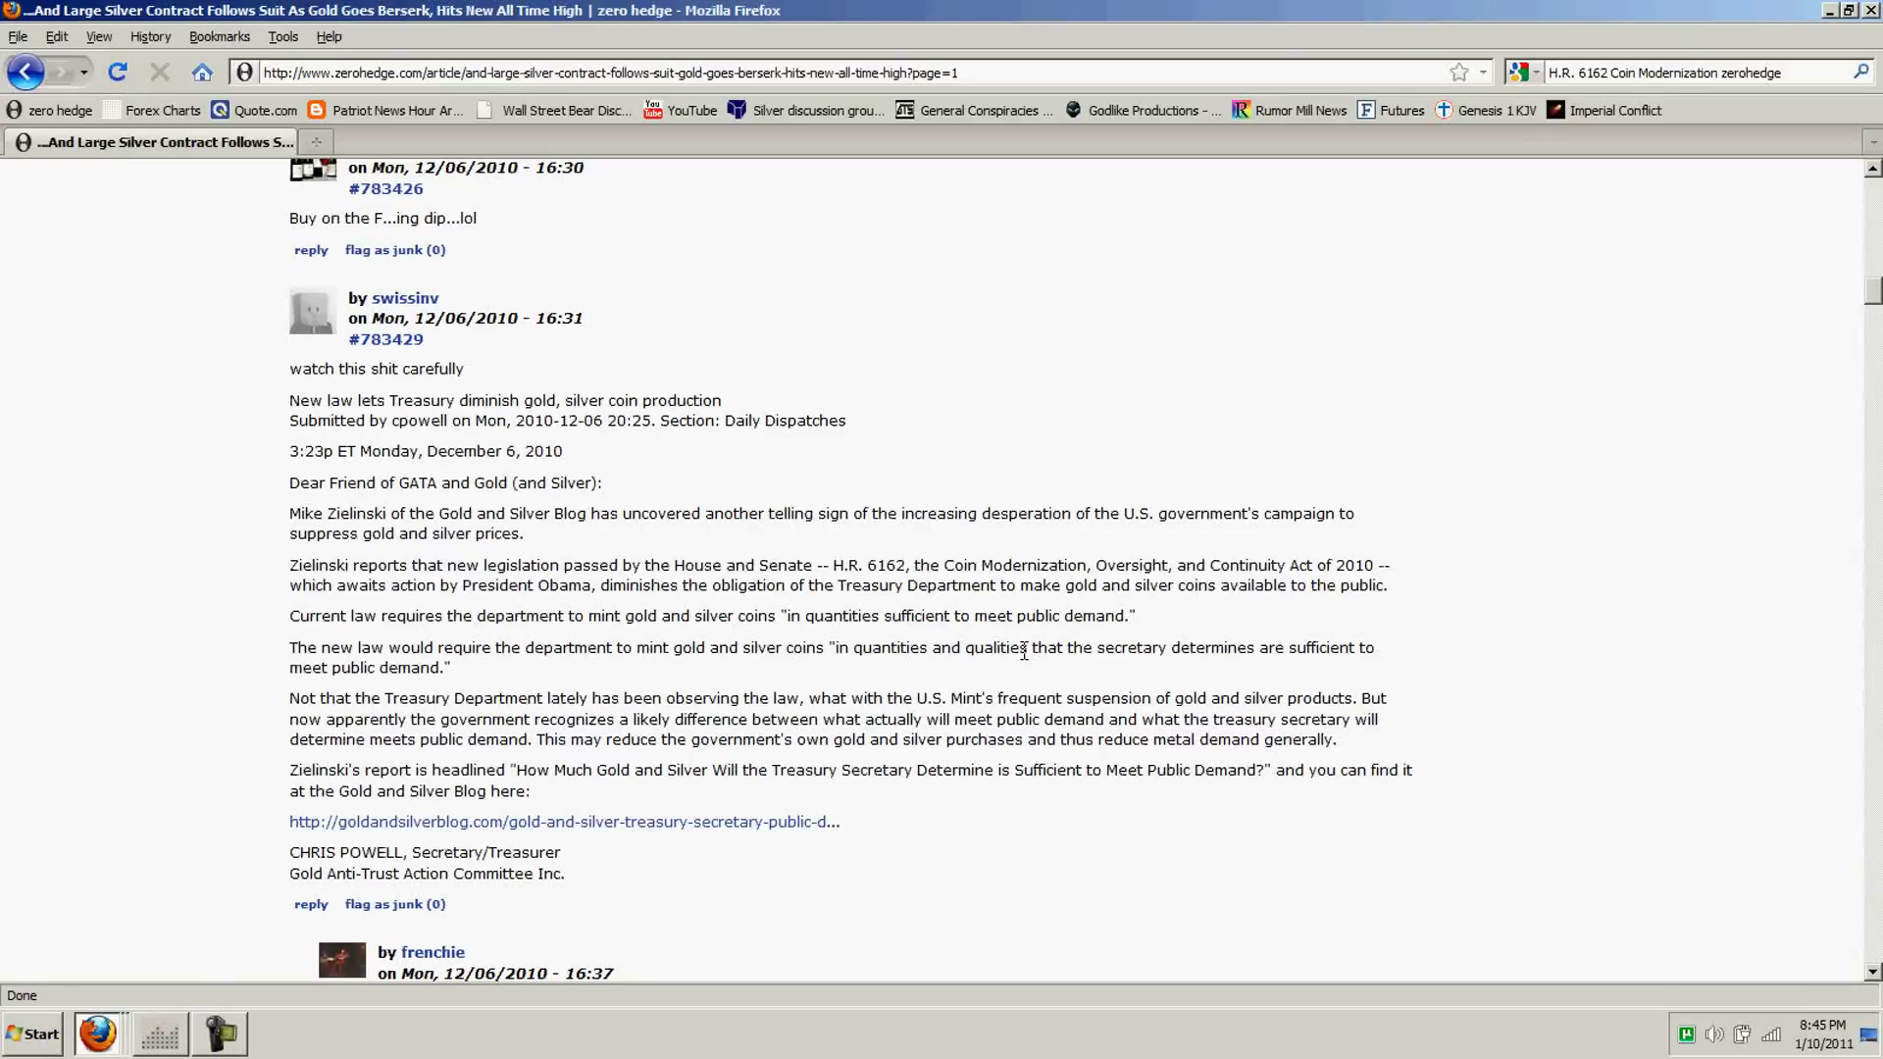
{"action": "left_click", "coordinate": [971, 674]}
{"action": "left_click", "coordinate": [101, 1033]}
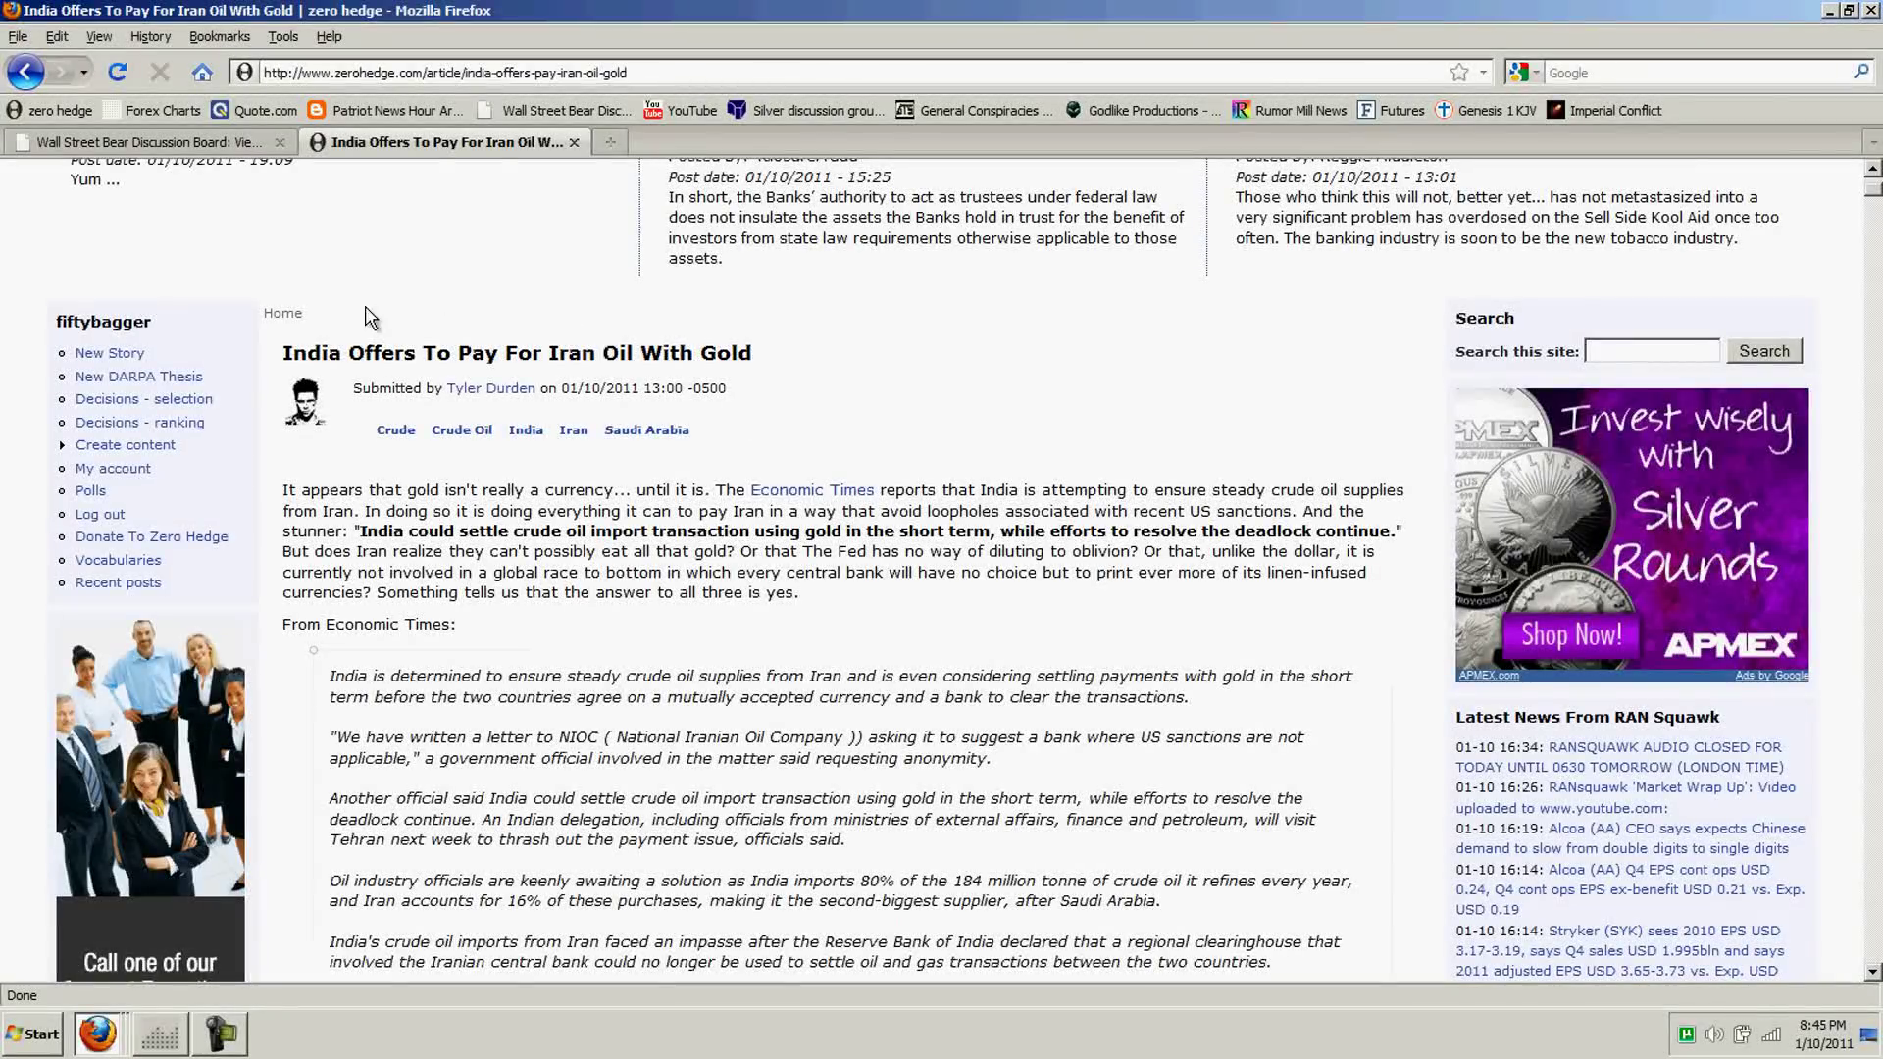
Highlight, then deselect, the title 'India Offers To Pay For Iran Oil With Gold'
{"action": "mouse_move", "coordinate": [277, 353]}
{"action": "left_mouse_down"}
{"action": "mouse_move", "coordinate": [477, 375]}
{"action": "mouse_move", "coordinate": [765, 361]}
{"action": "left_mouse_up"}
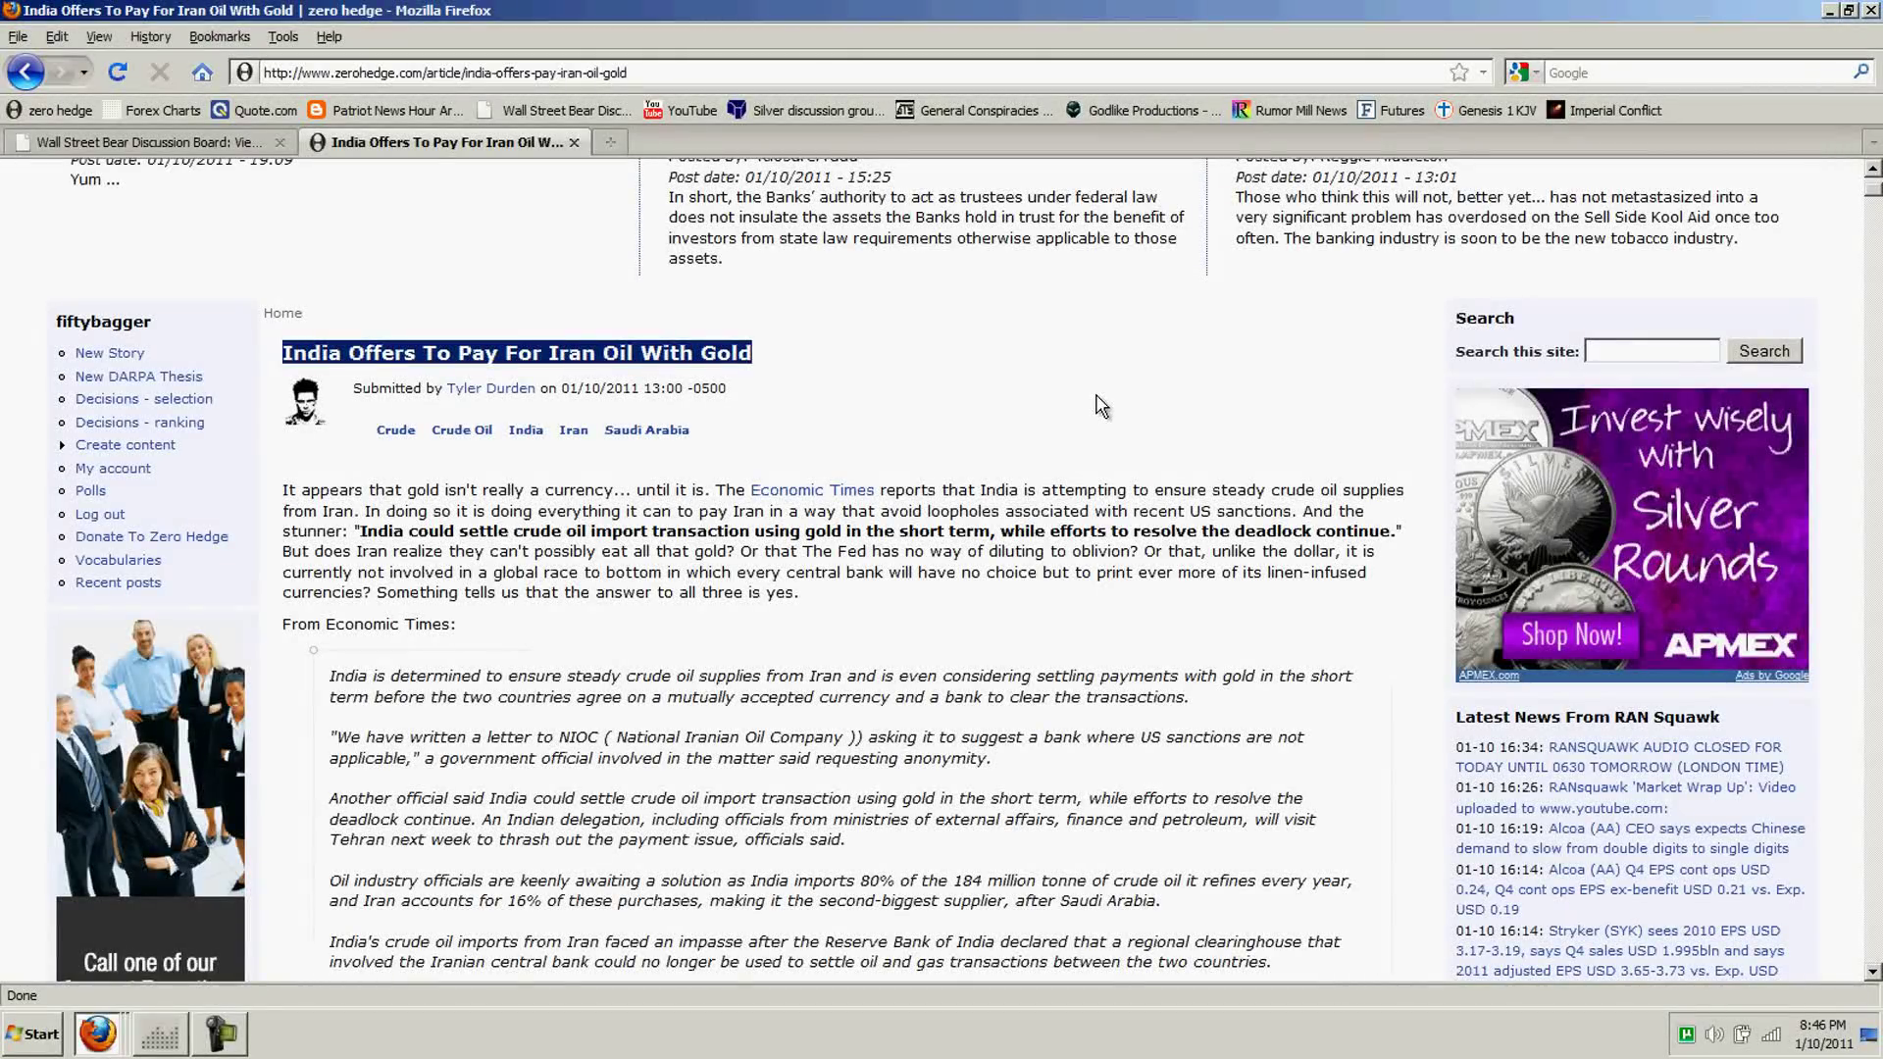
{"action": "left_click", "coordinate": [969, 379]}
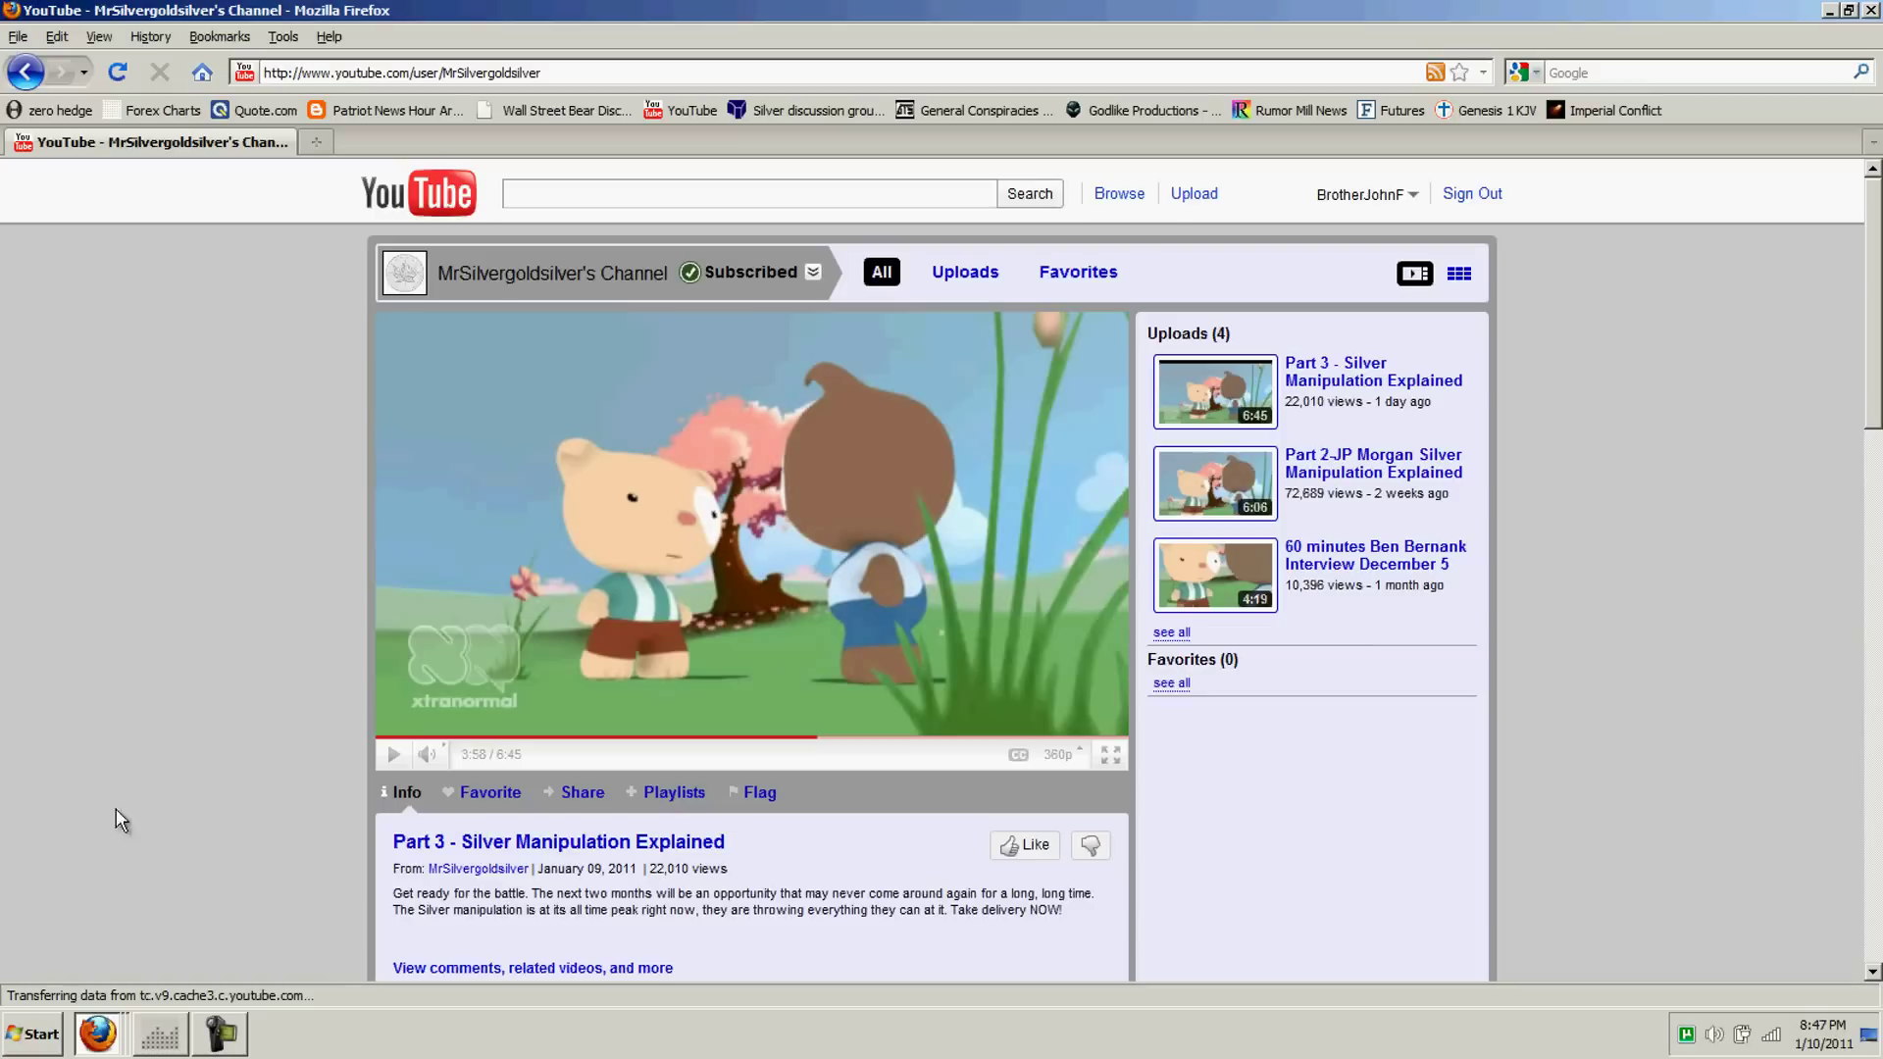
Bring the FinanceChart window with the silver 4-hour chart to the front
{"action": "left_click", "coordinate": [162, 1034]}
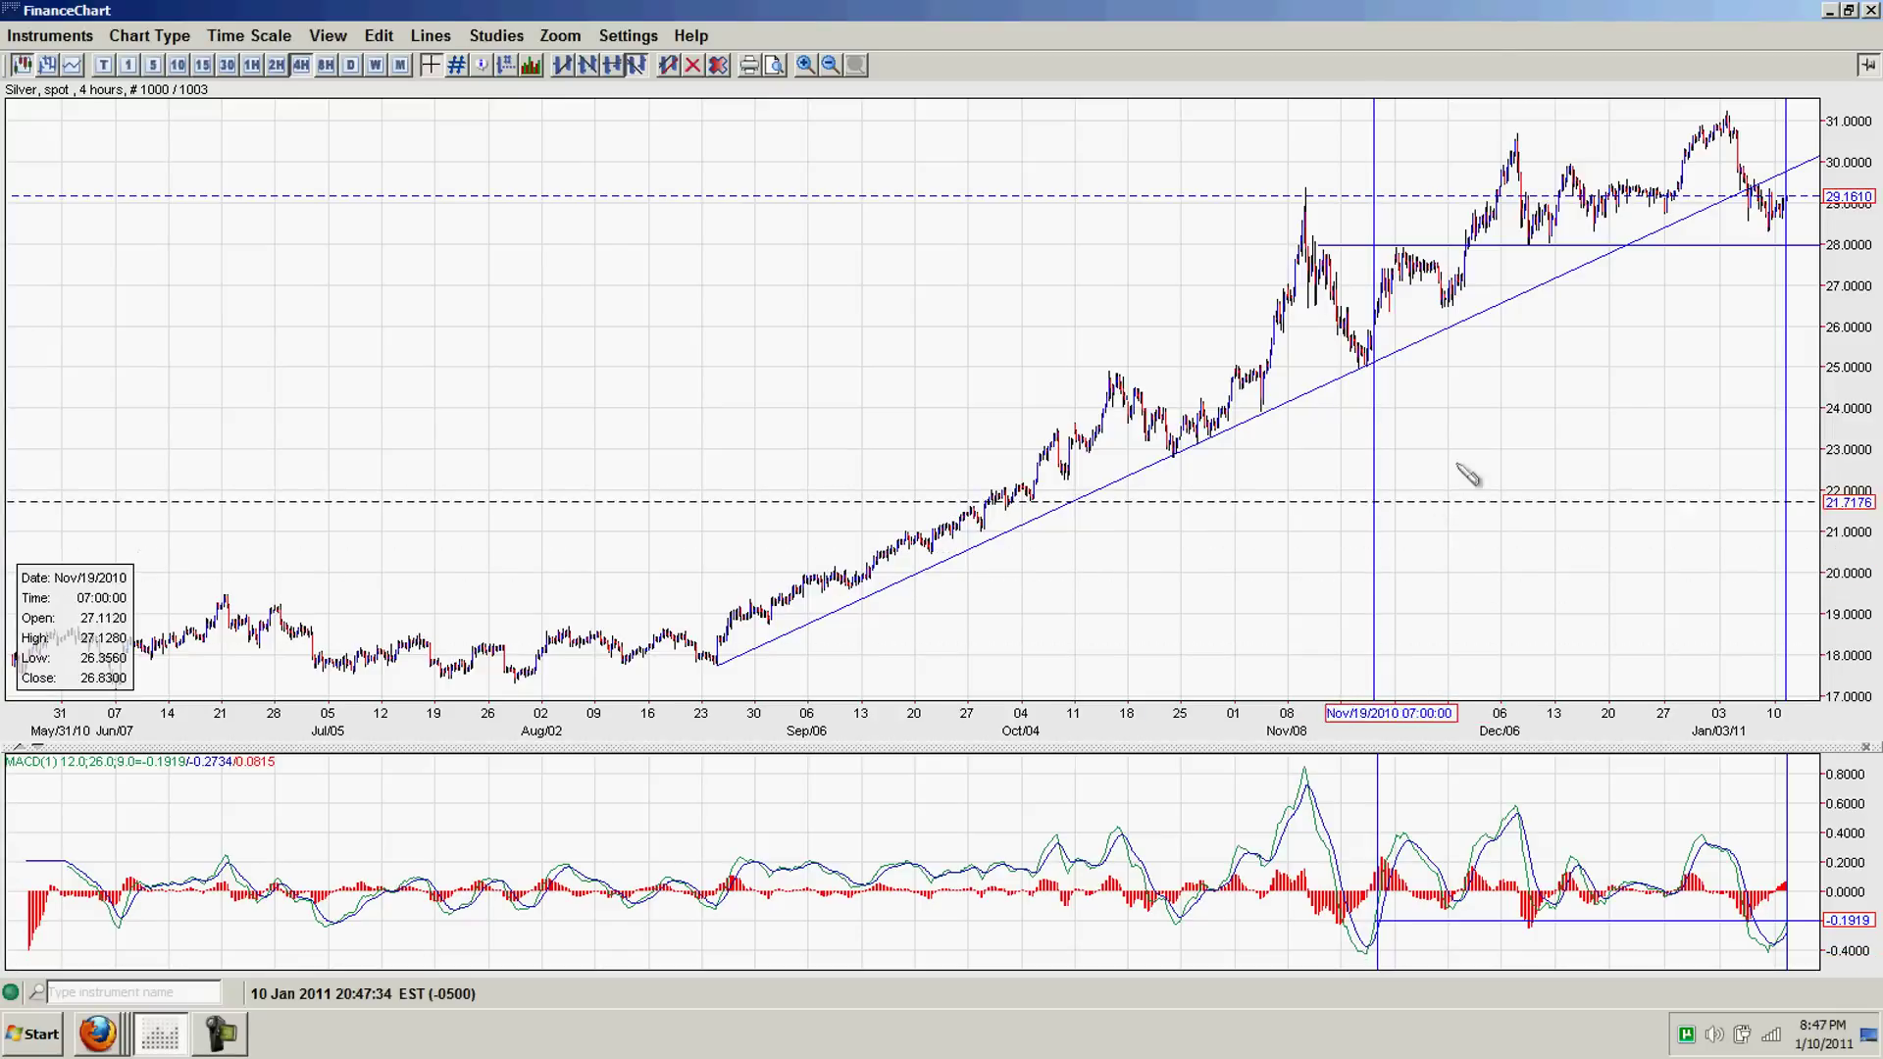
View the silver chart in 15-minute, then 1-minute bars, finishing on 5-minute bars
{"action": "left_click", "coordinate": [249, 36]}
{"action": "left_click", "coordinate": [262, 164]}
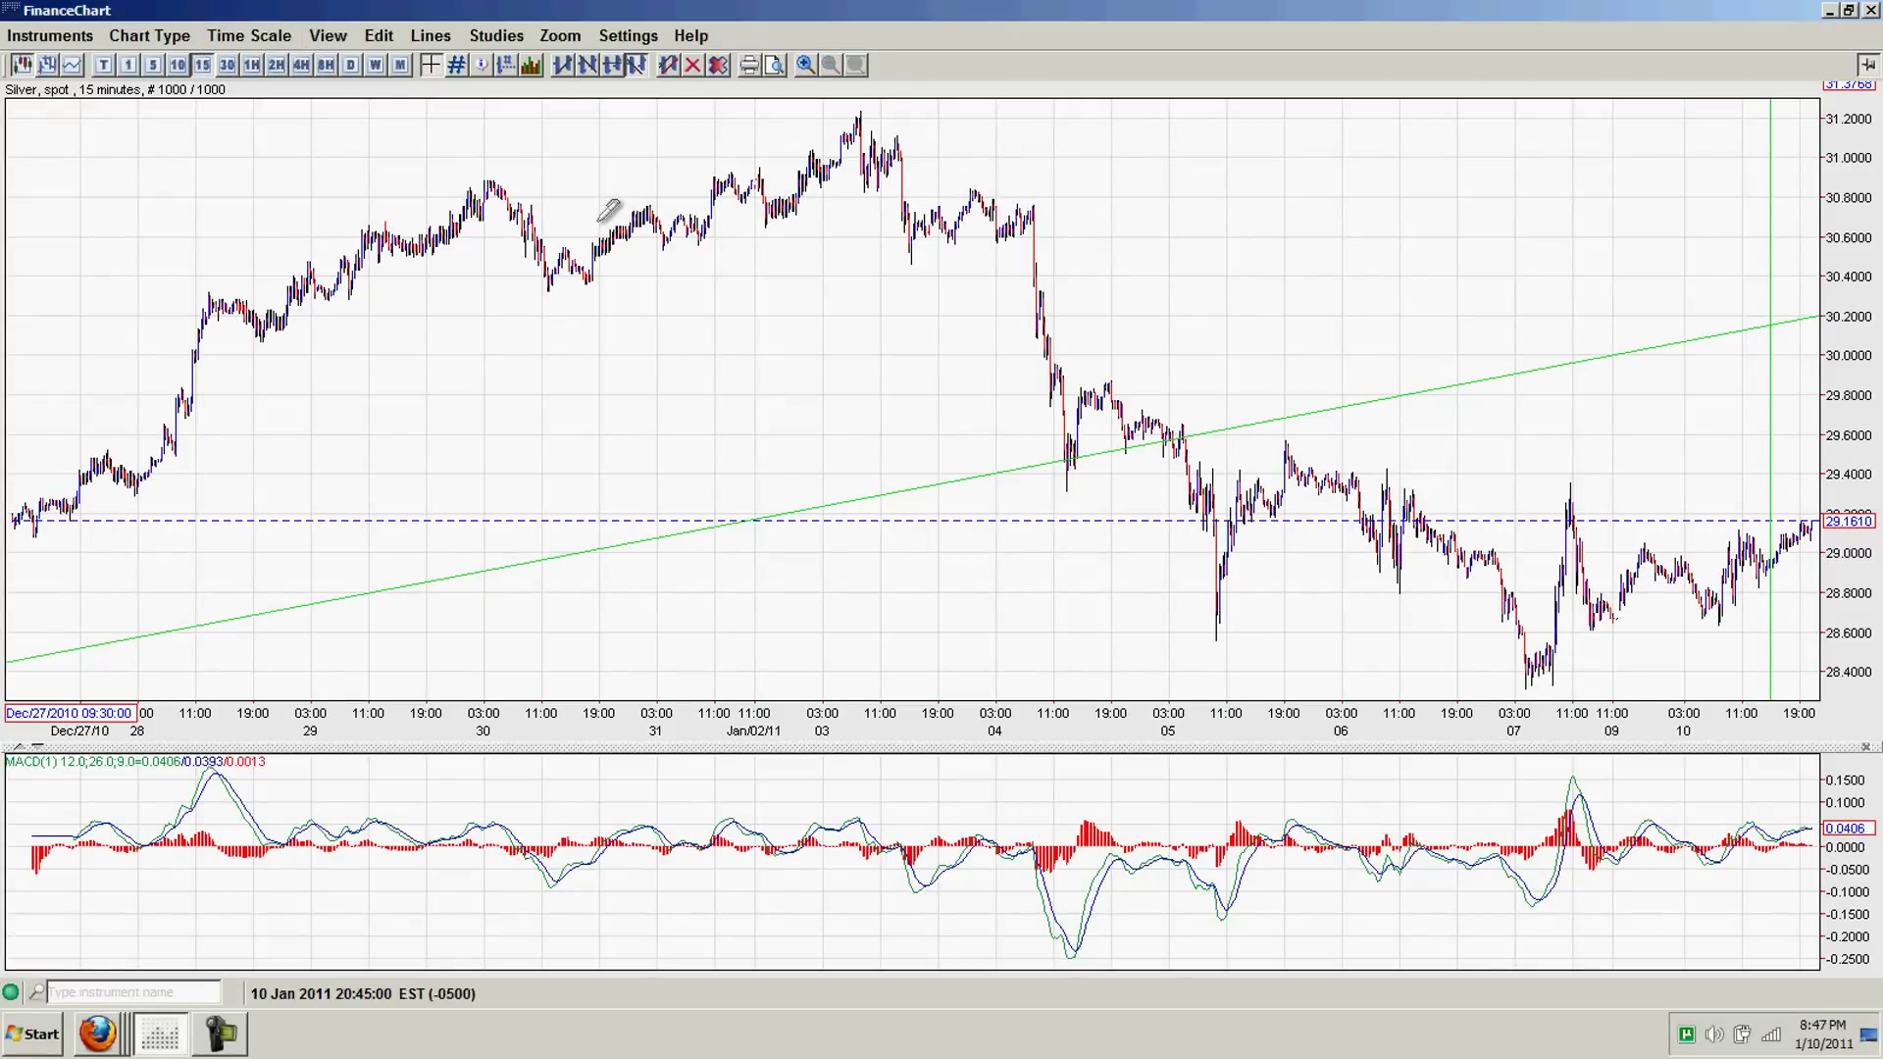
{"action": "left_click", "coordinate": [248, 36]}
{"action": "left_click", "coordinate": [254, 90]}
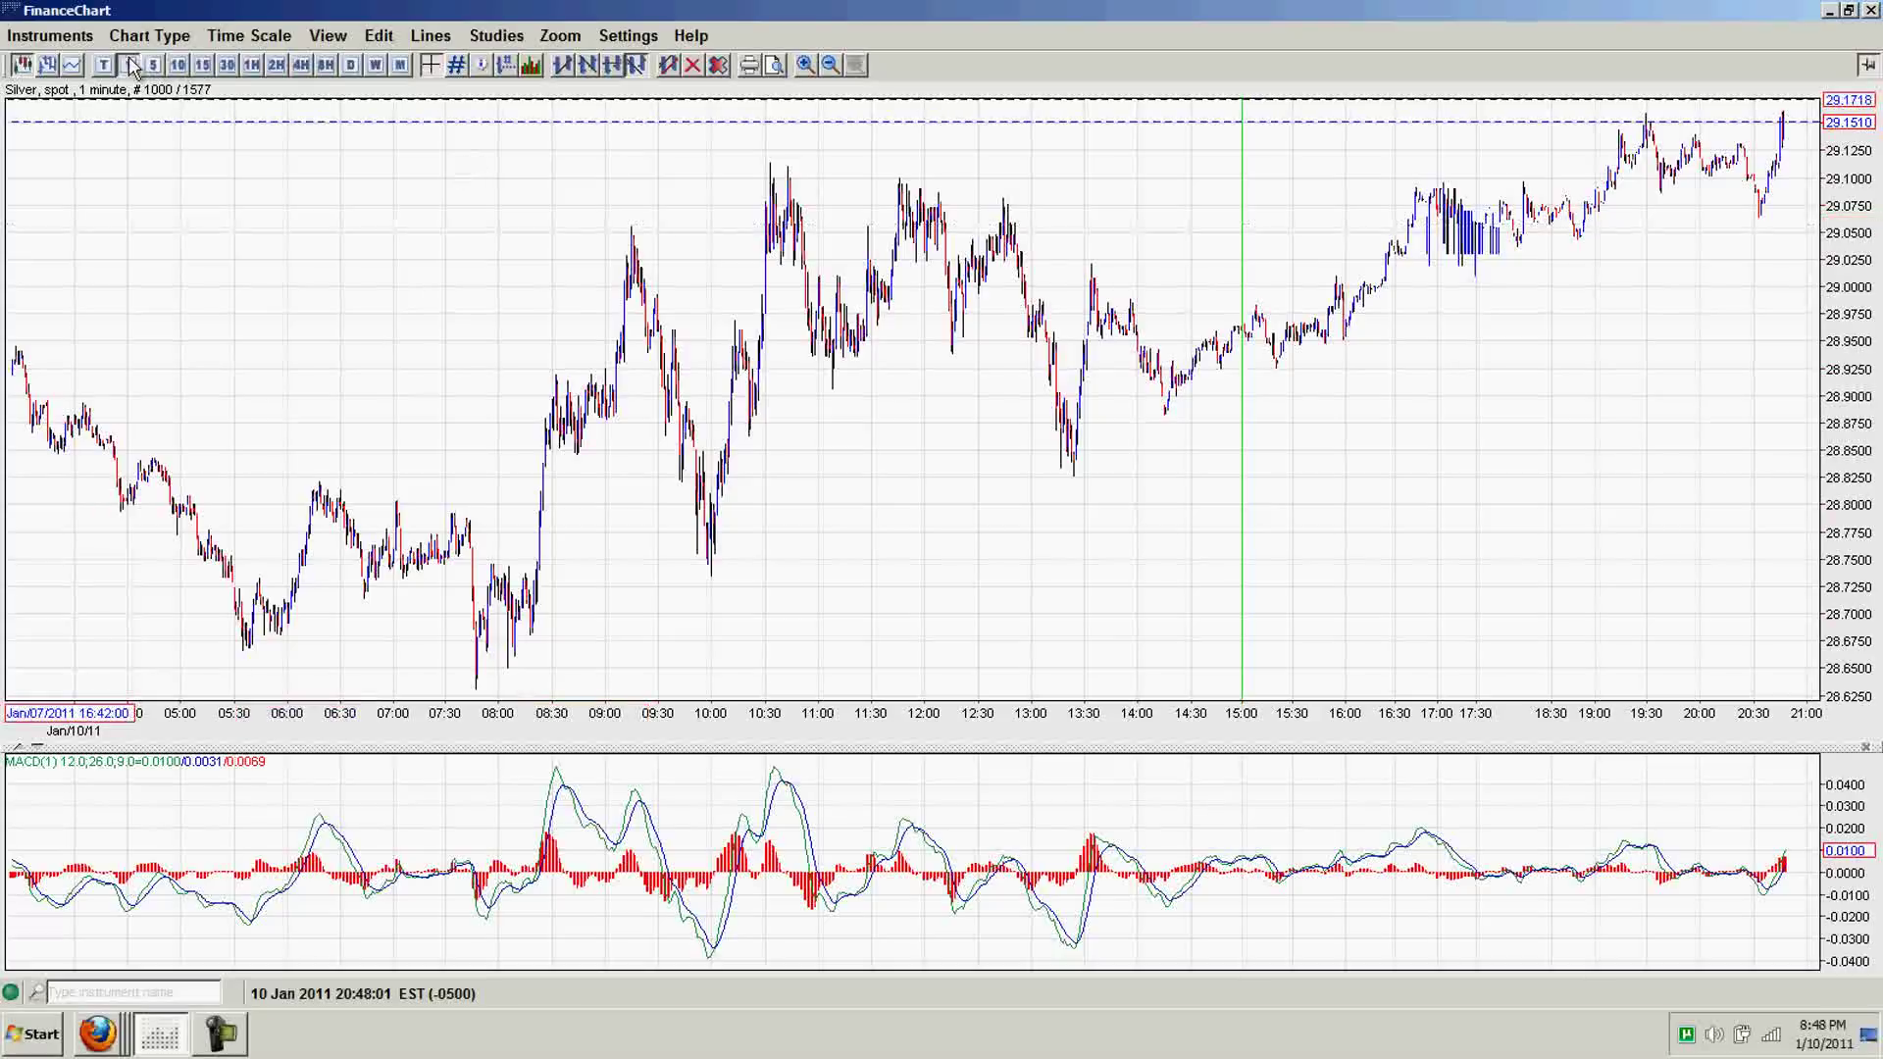
{"action": "left_click", "coordinate": [249, 36]}
{"action": "left_click", "coordinate": [257, 105]}
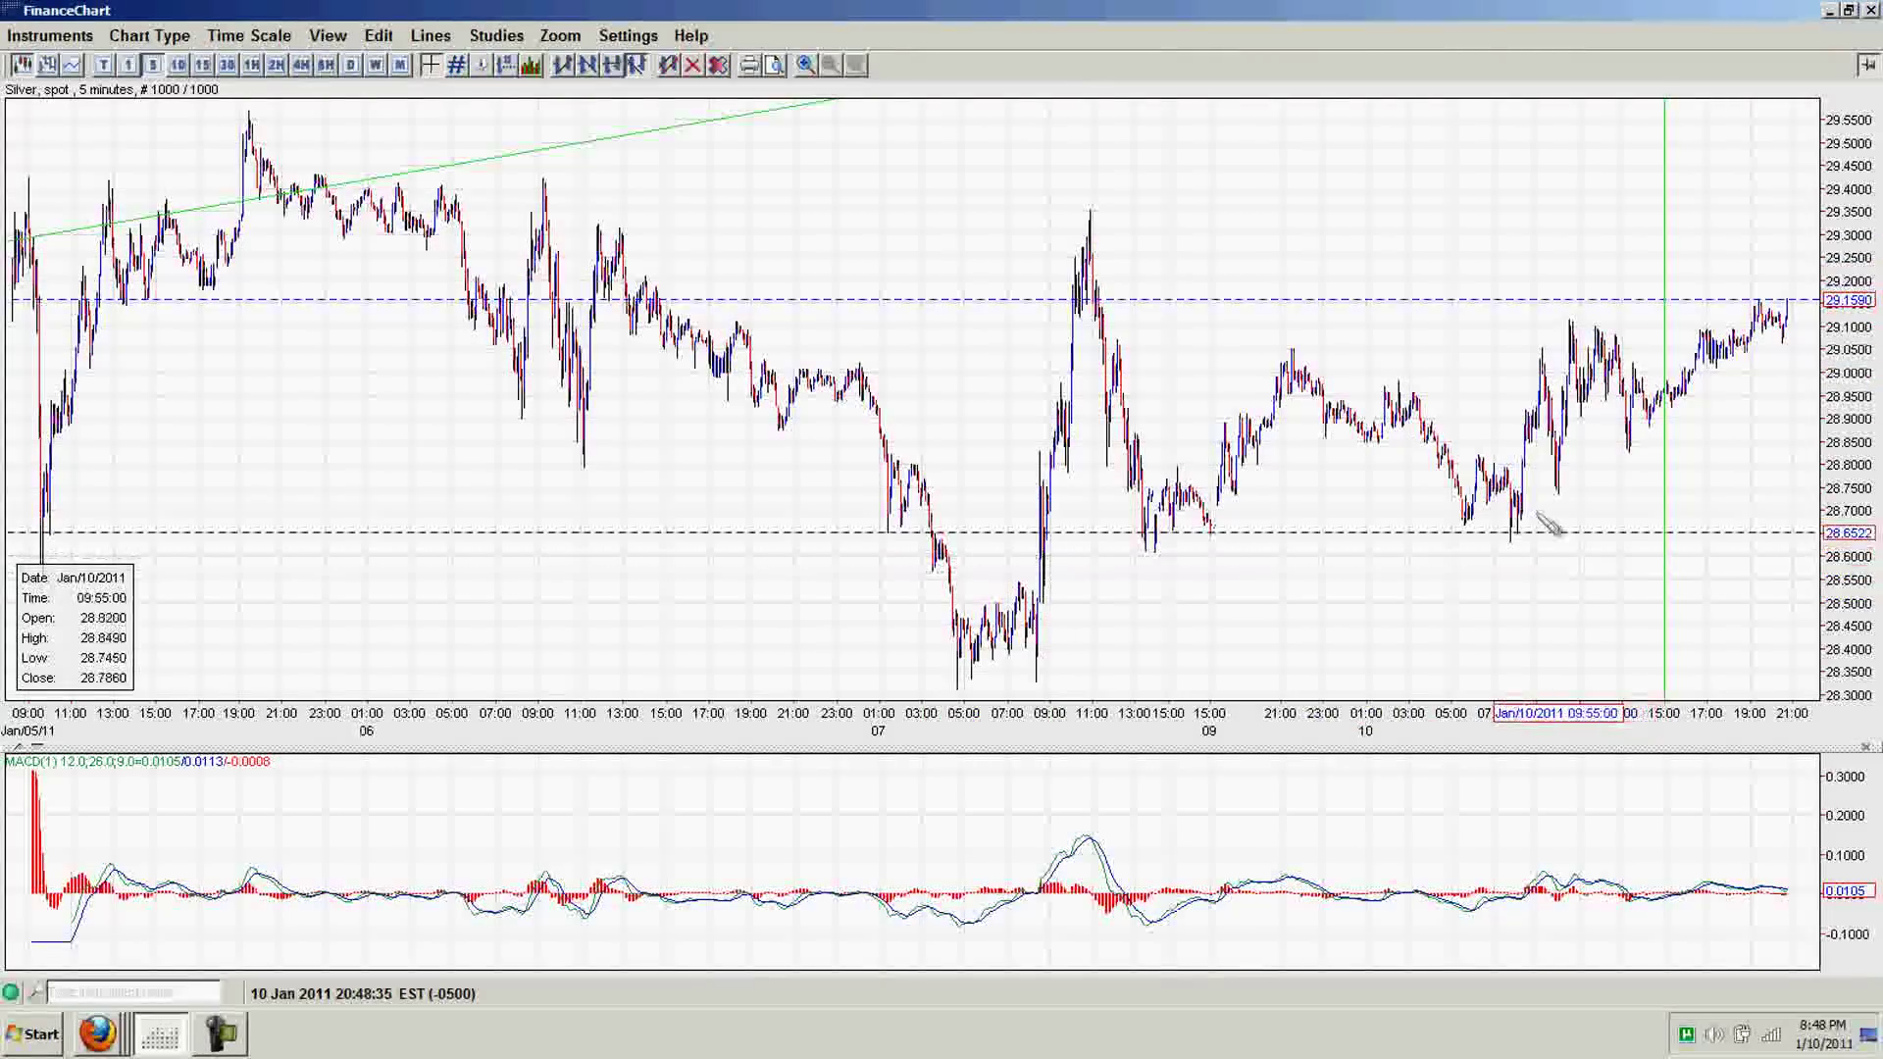
Switch the silver chart to 4-hour bars, then to 2-hour bars
{"action": "left_click", "coordinate": [248, 36]}
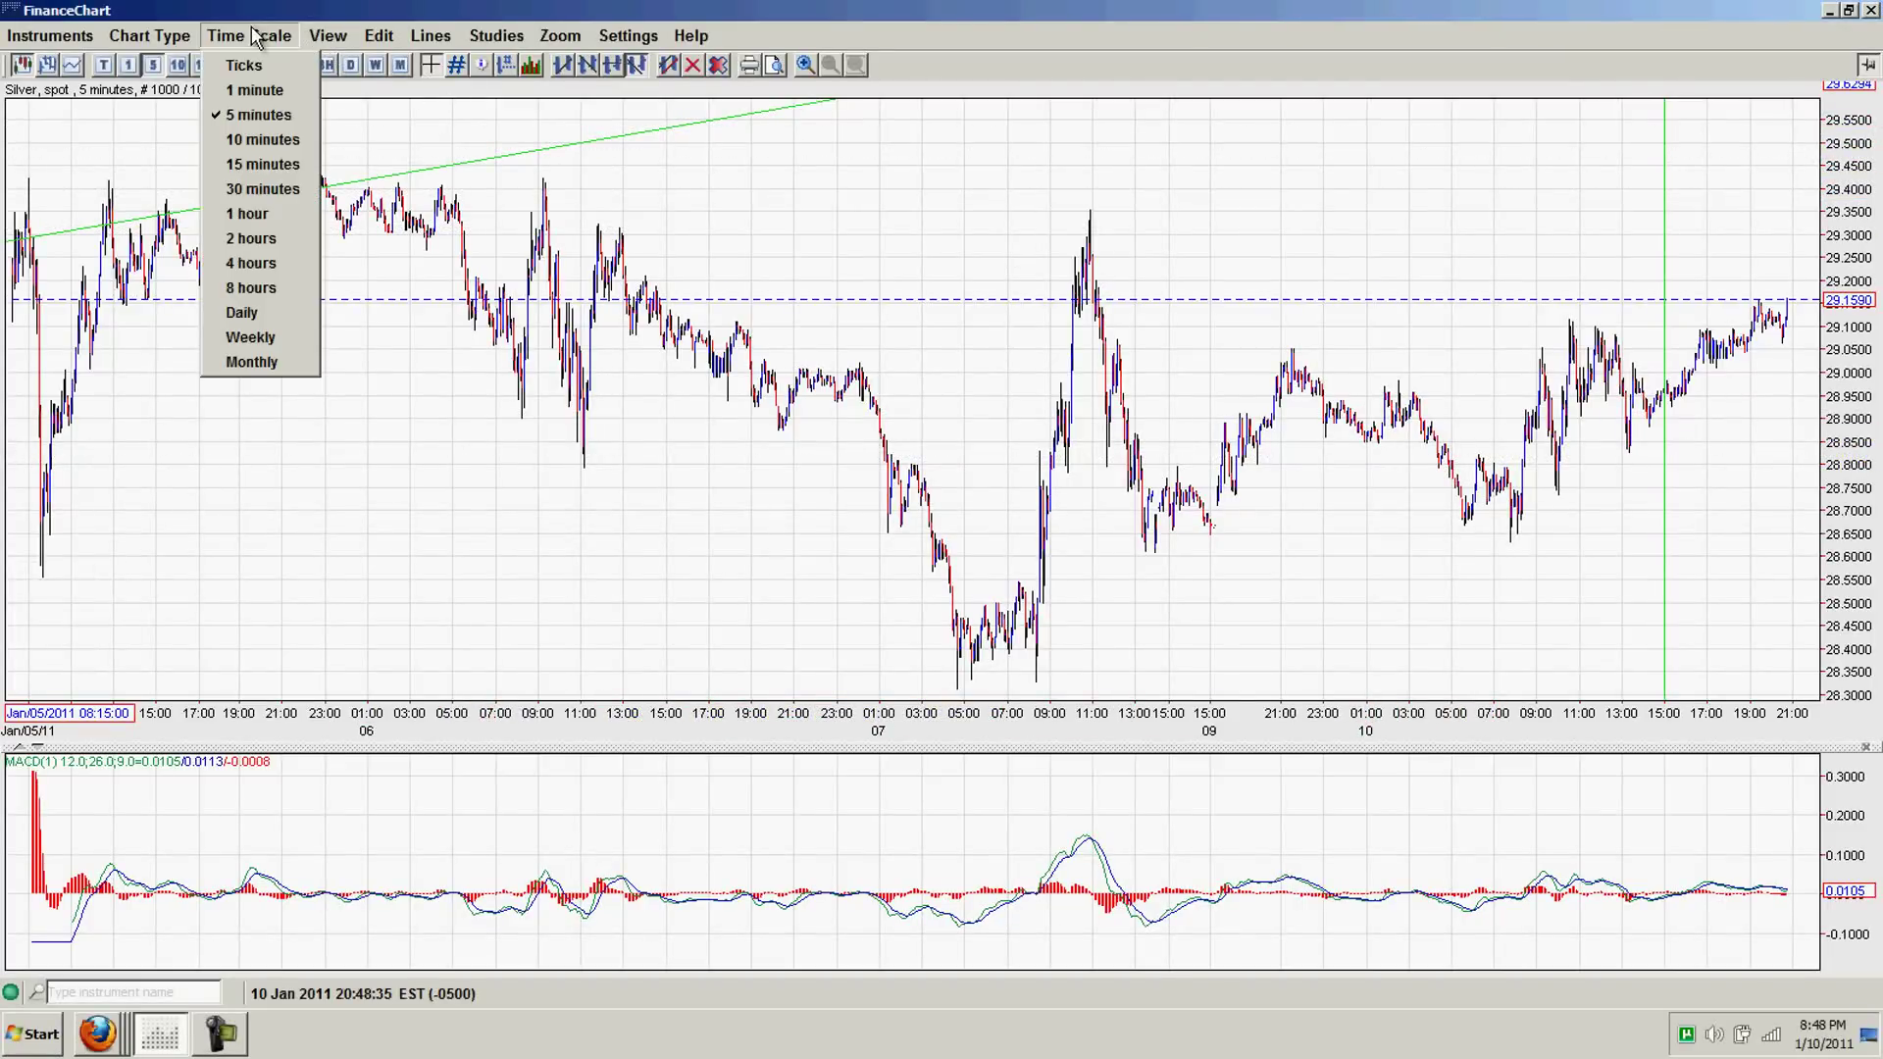
{"action": "left_click", "coordinate": [252, 262]}
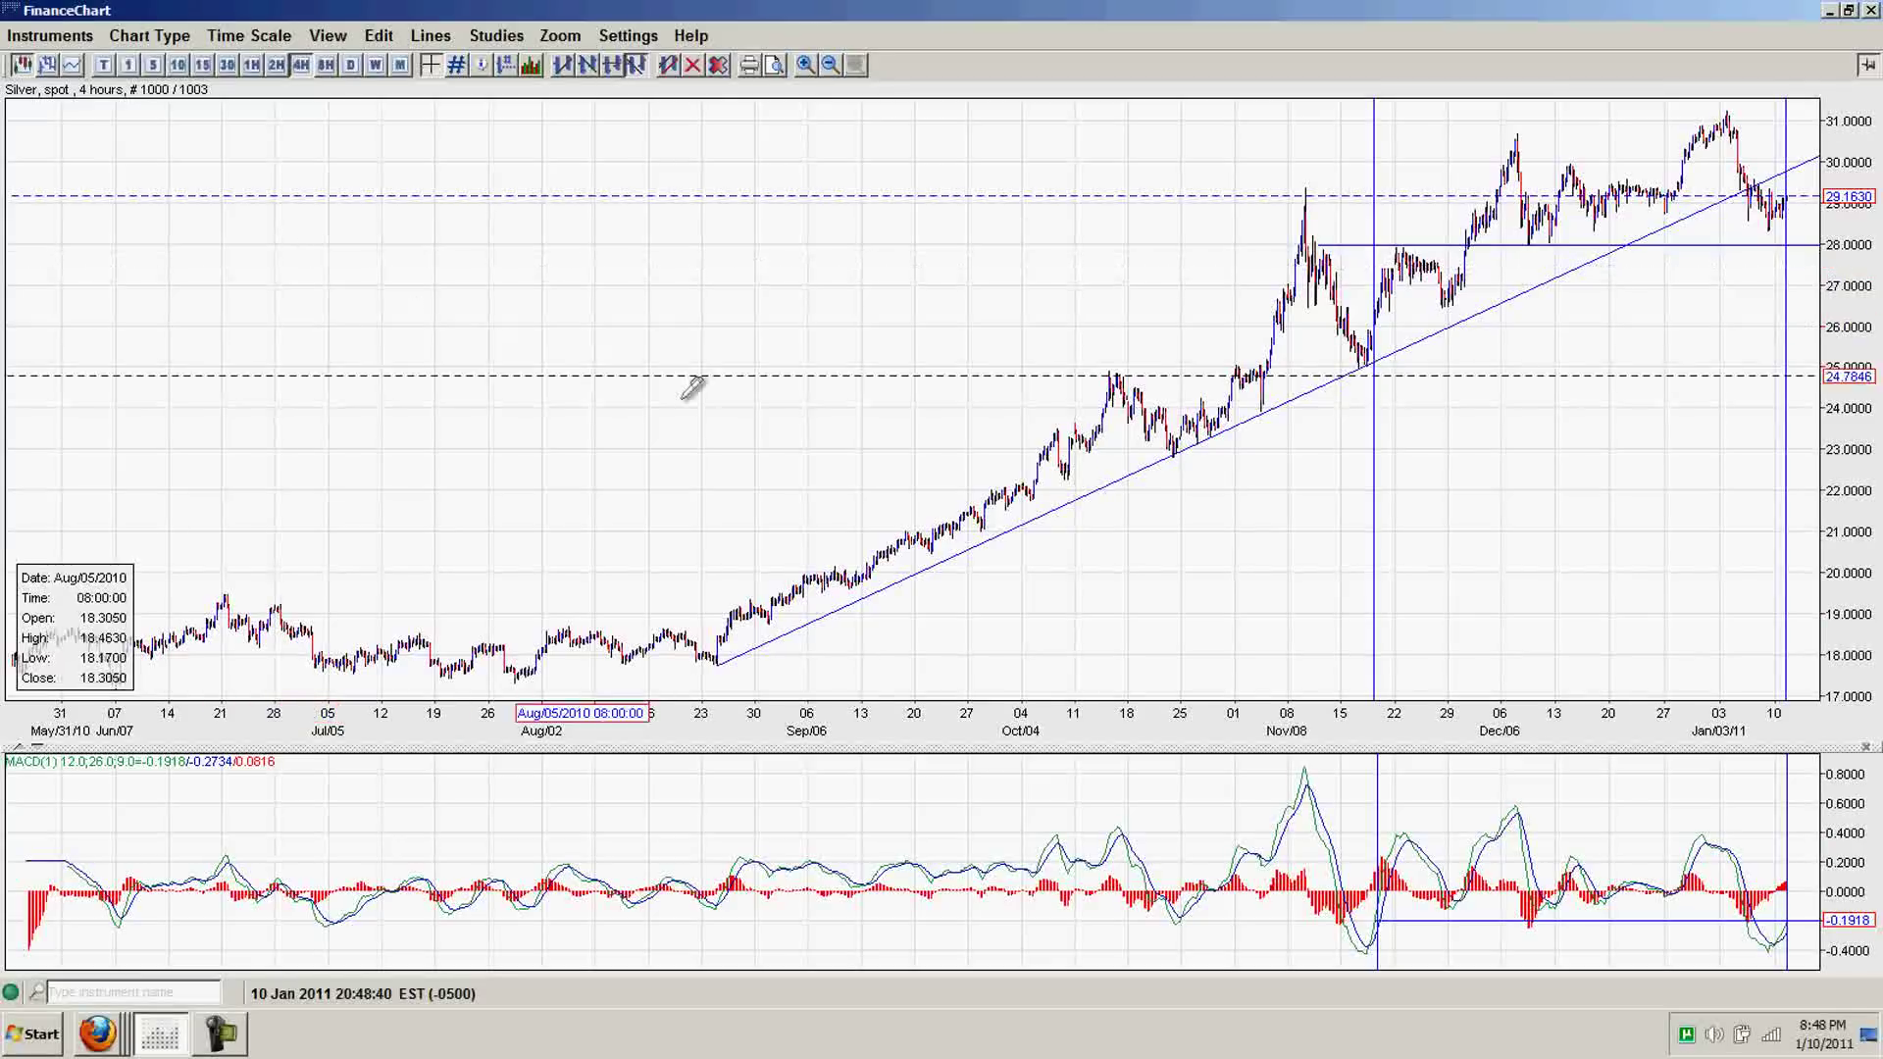
{"action": "left_click", "coordinate": [256, 41]}
{"action": "left_click", "coordinate": [251, 236]}
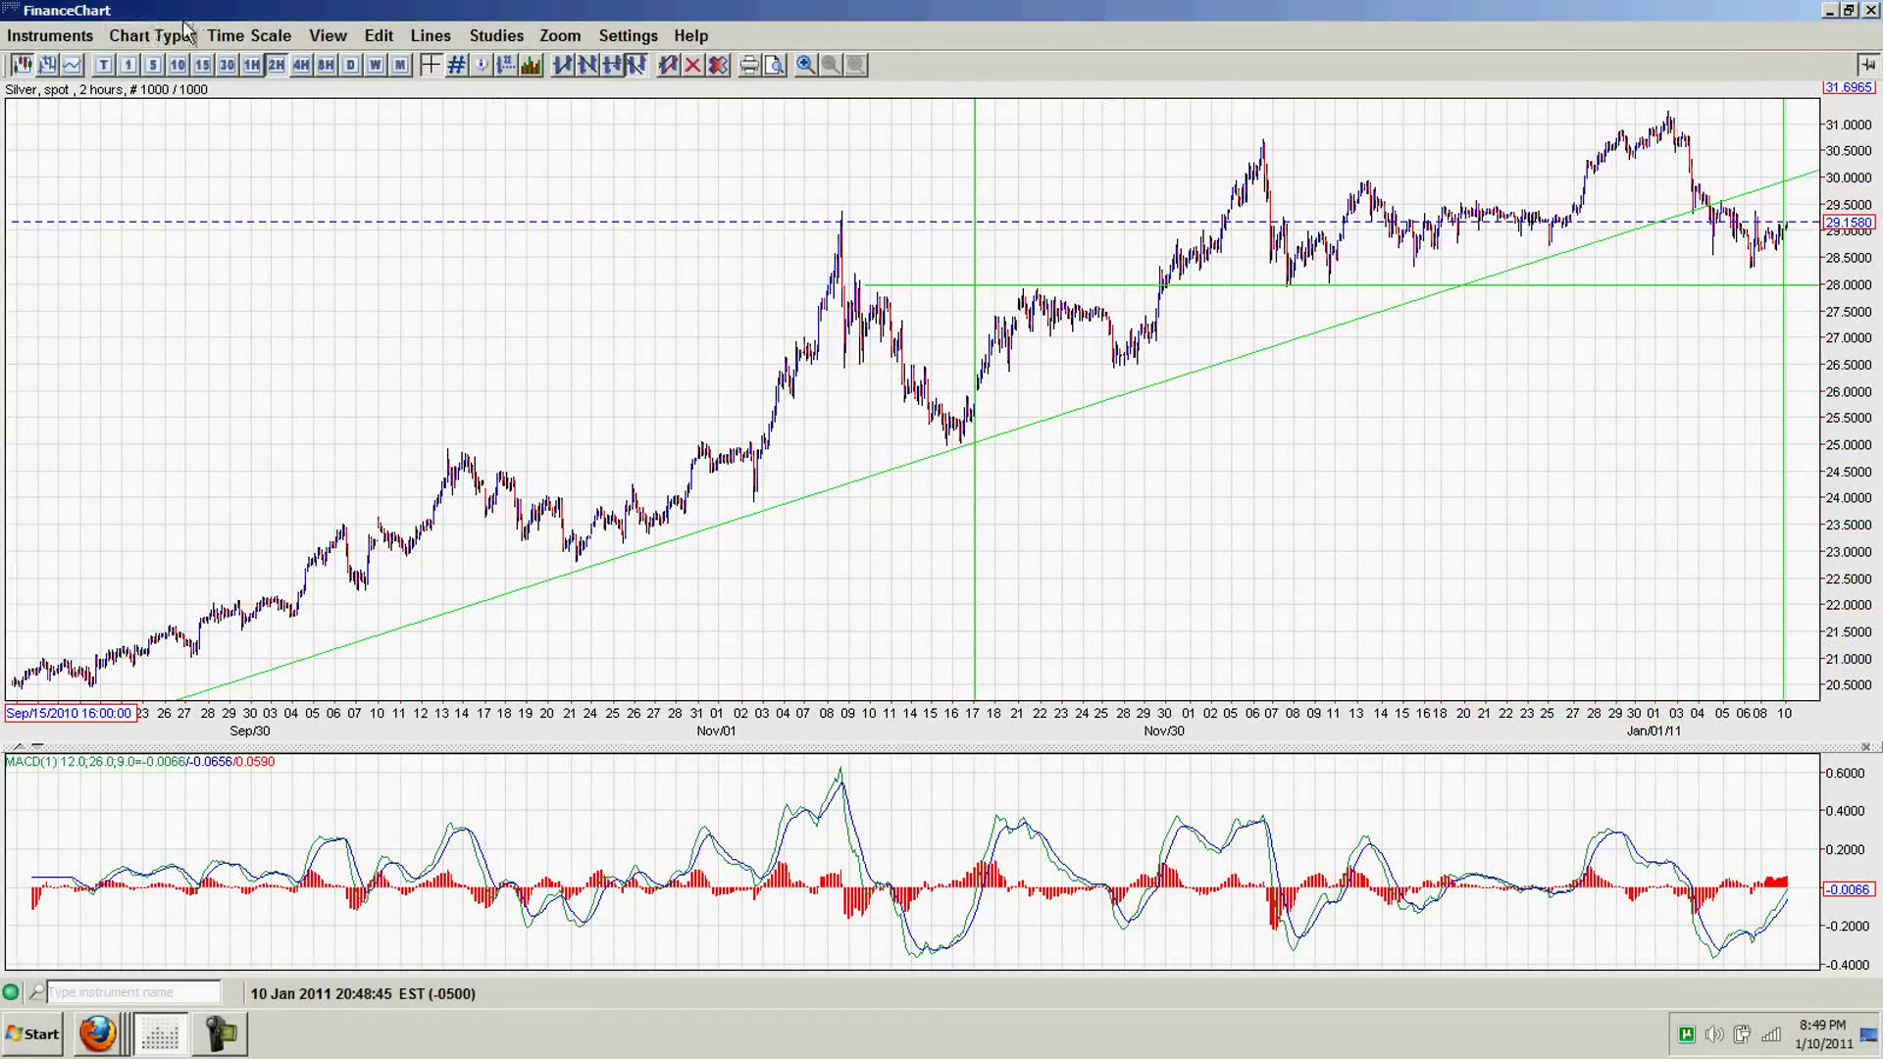
Change the silver spot chart's time scale to 8-hour bars
{"action": "left_click", "coordinate": [249, 36]}
{"action": "left_click", "coordinate": [251, 287]}
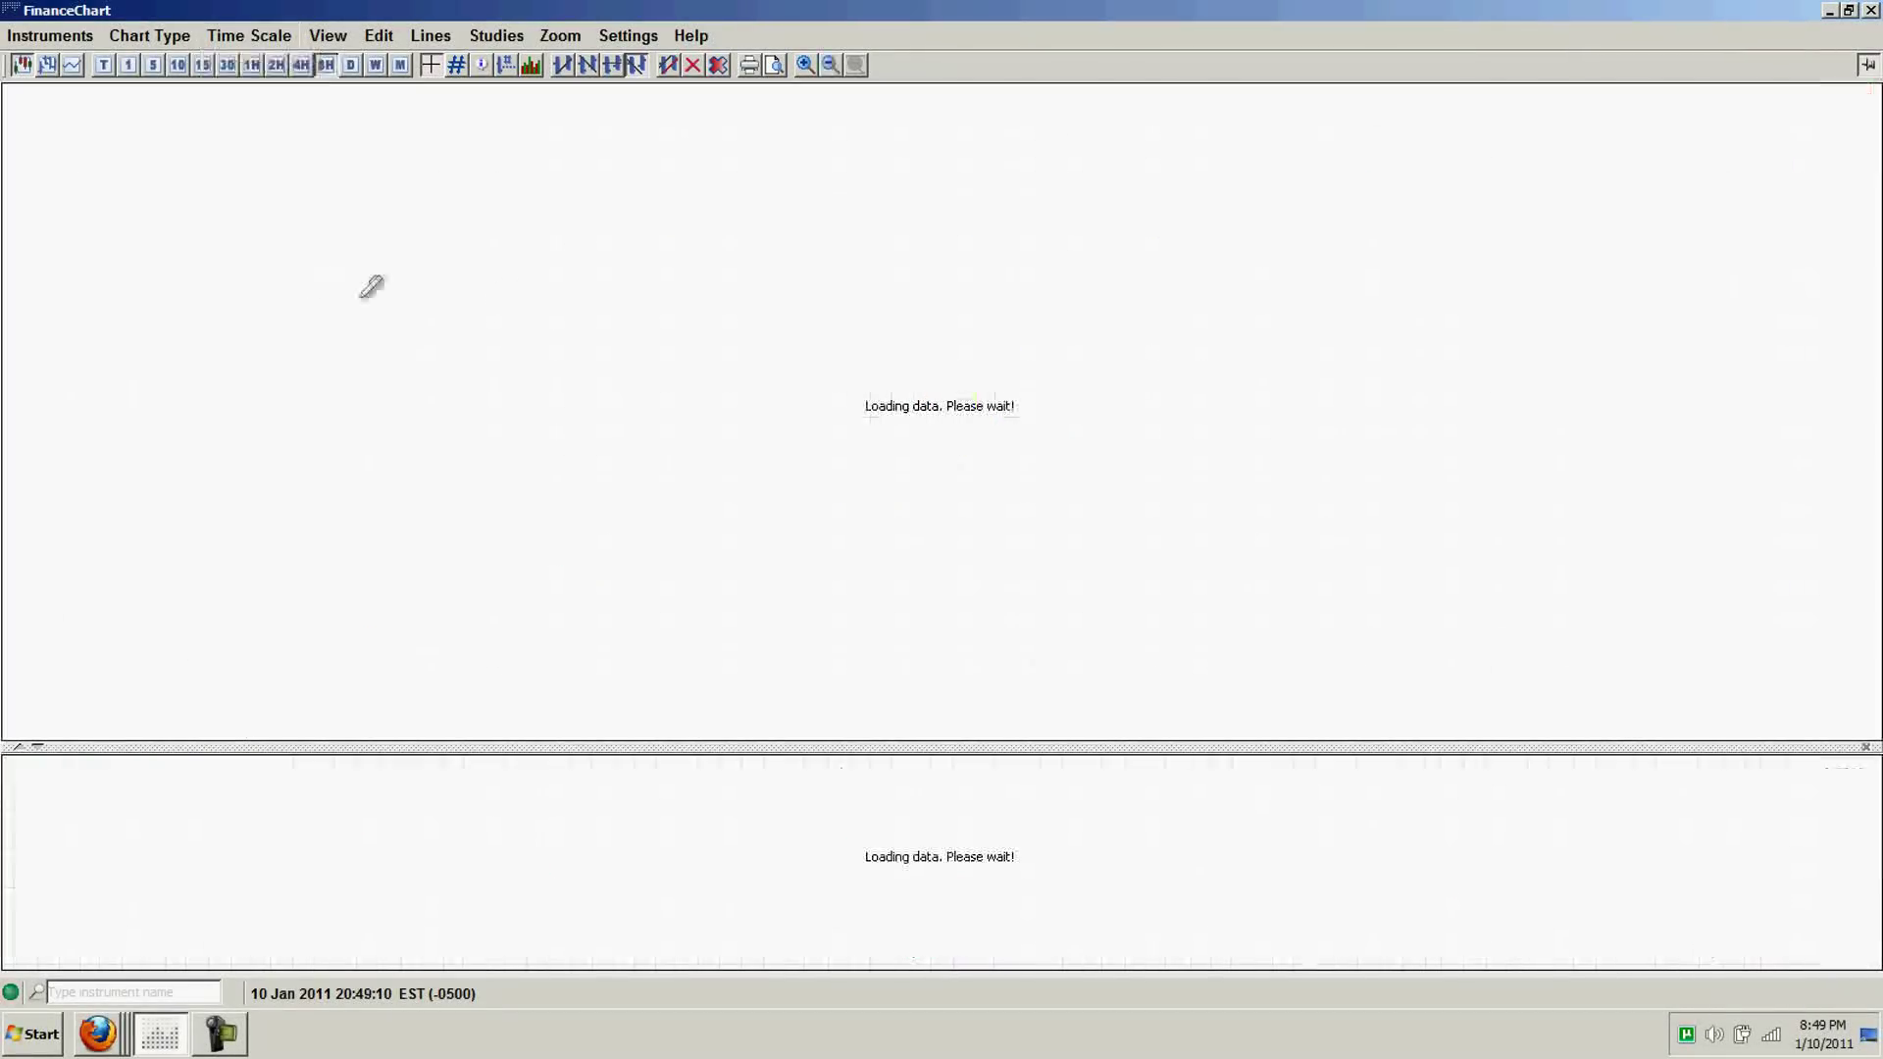